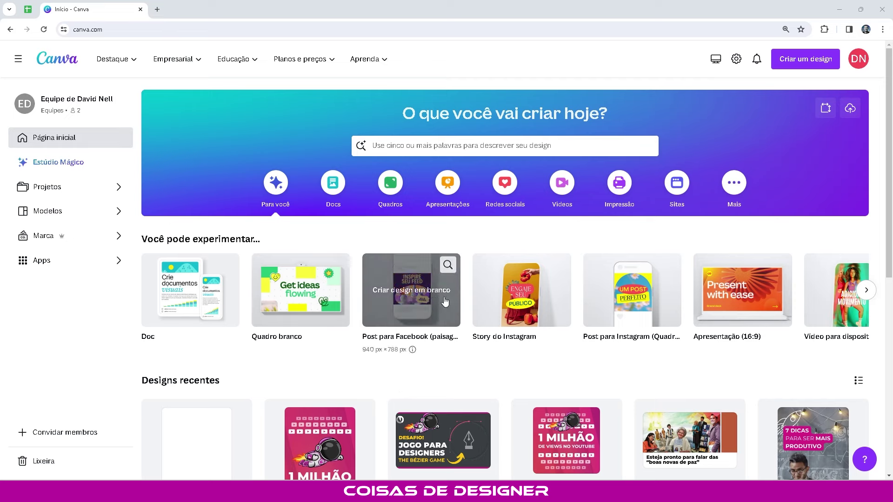
# Create a blank square Instagram post design
pyautogui.click(632, 280)
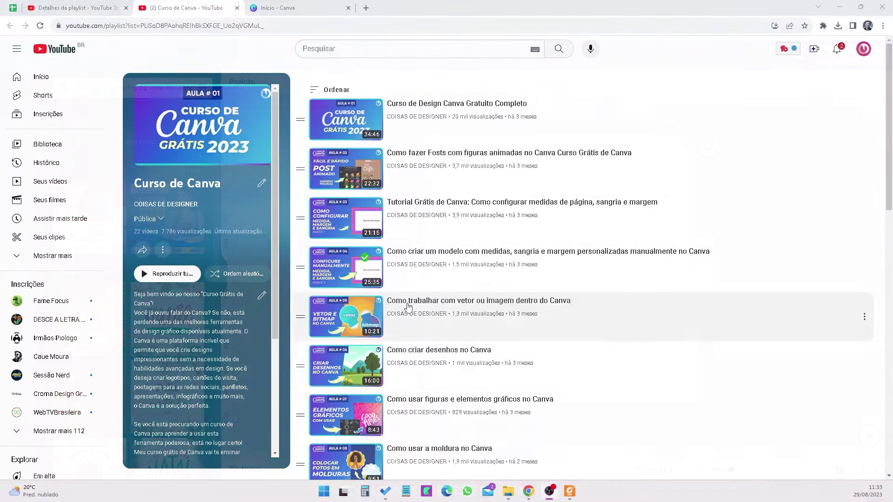
pyautogui.scroll(-2, 409, 325)
pyautogui.scroll(-7, 413, 353)
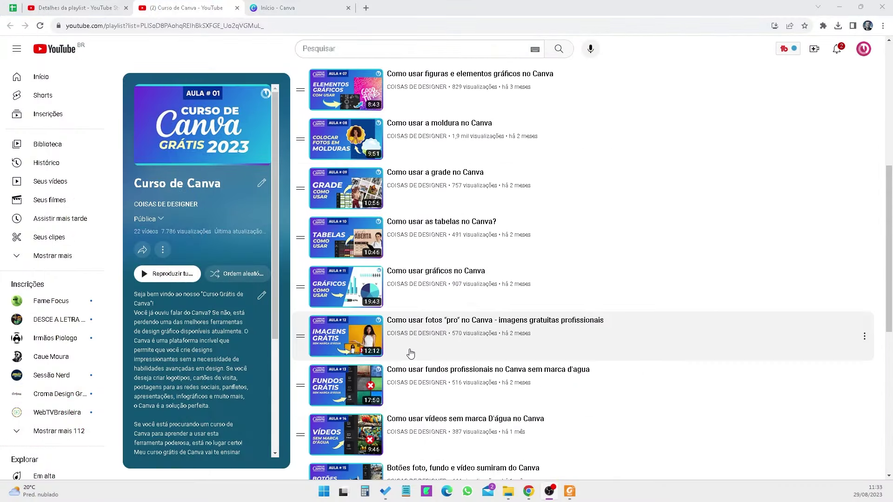
pyautogui.scroll(-1, 410, 352)
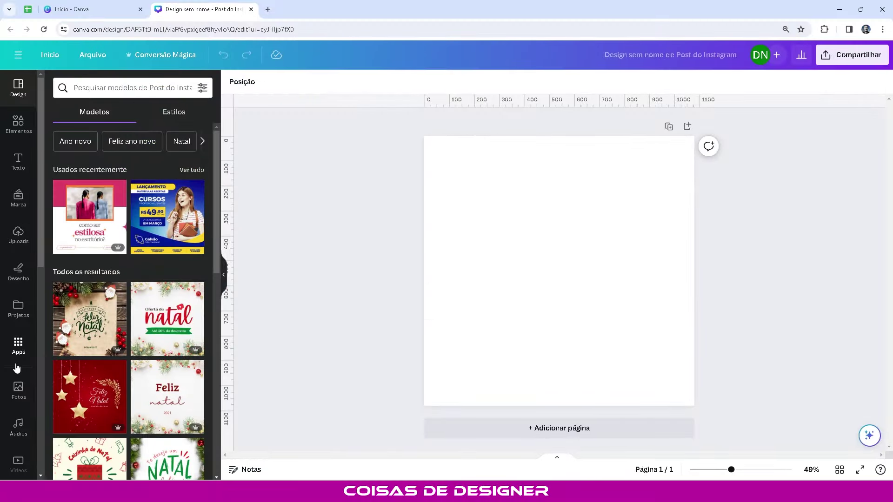
# Search the apps library for Enhancer and open the Enhancer app
pyautogui.click(20, 347)
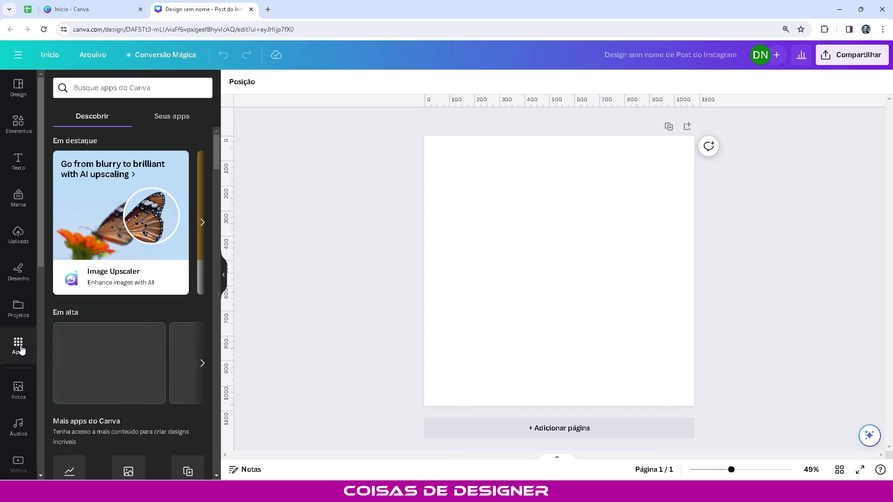
pyautogui.click(120, 88)
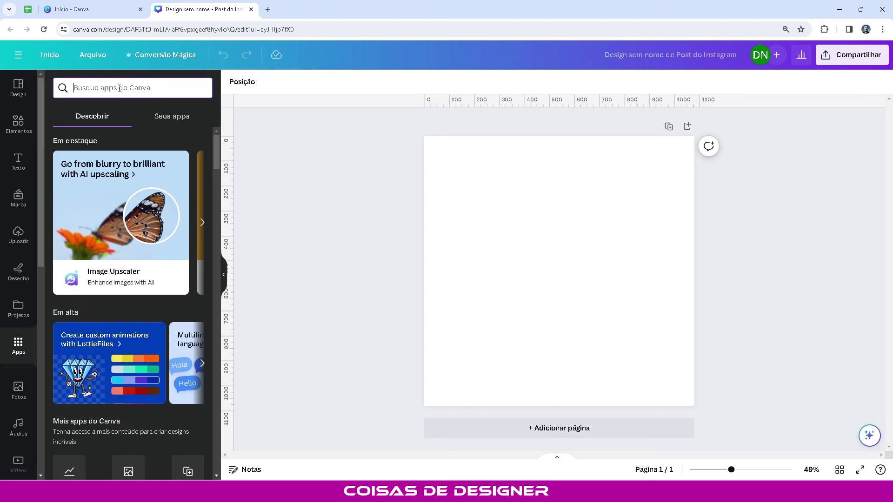
pyautogui.write('enh')
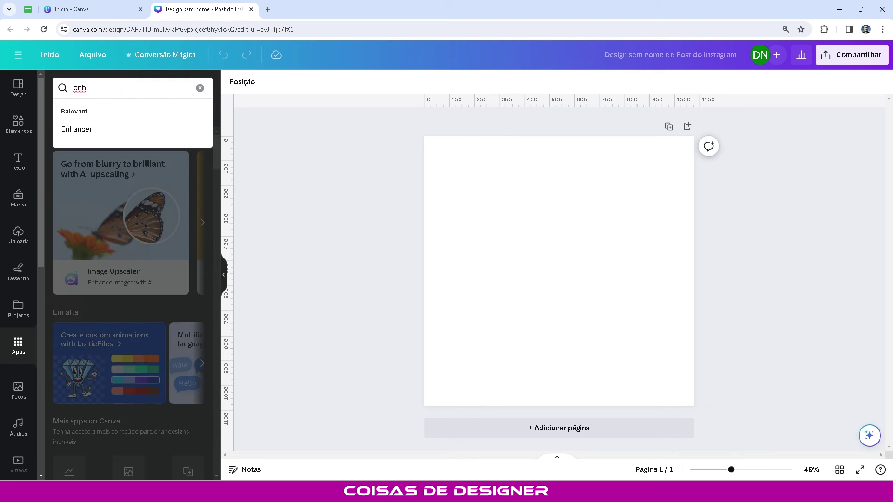
pyautogui.click(69, 132)
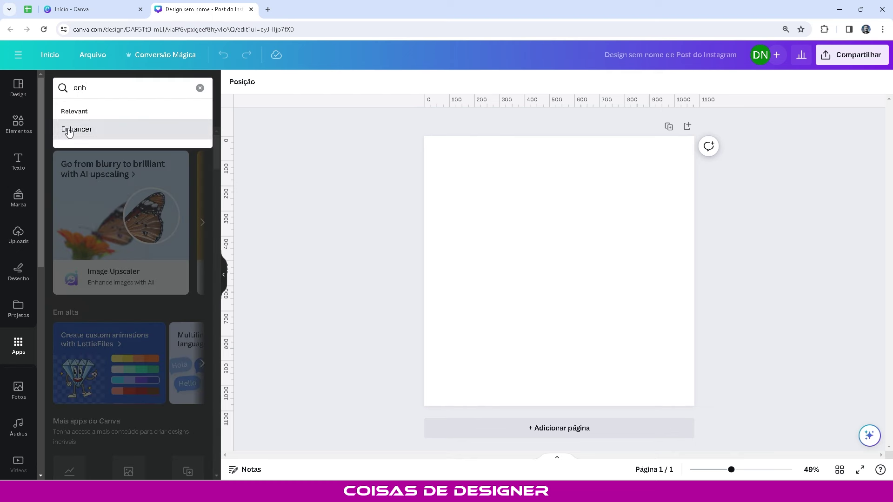
pyautogui.click(68, 132)
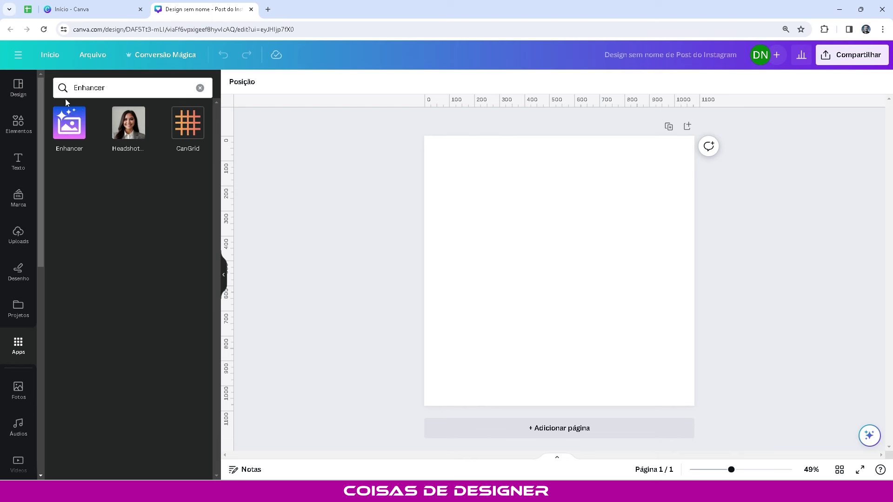
pyautogui.click(66, 129)
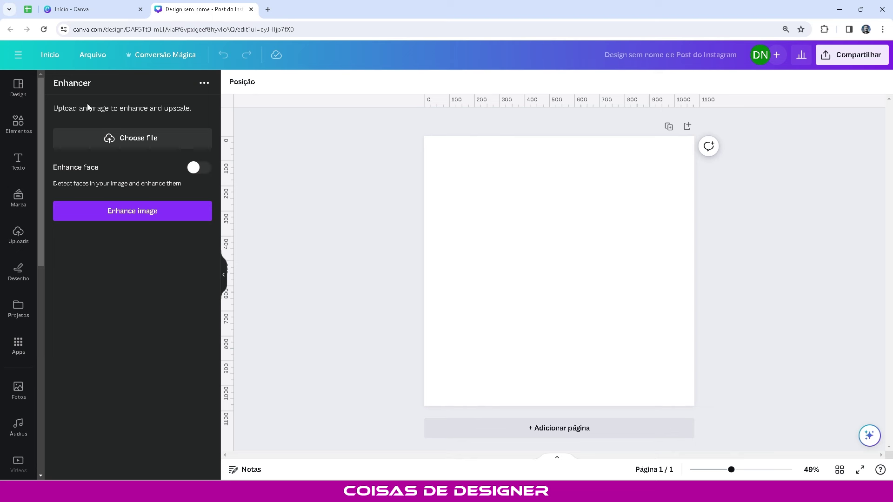
pyautogui.click(18, 347)
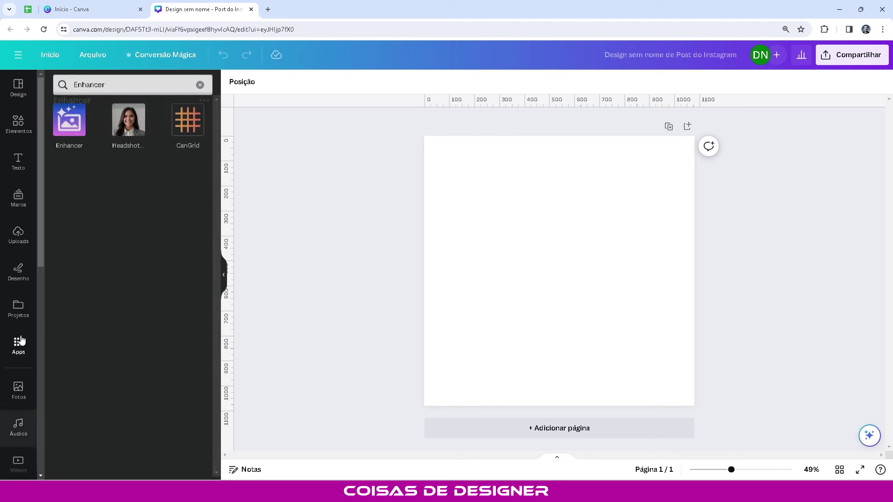
pyautogui.click(69, 124)
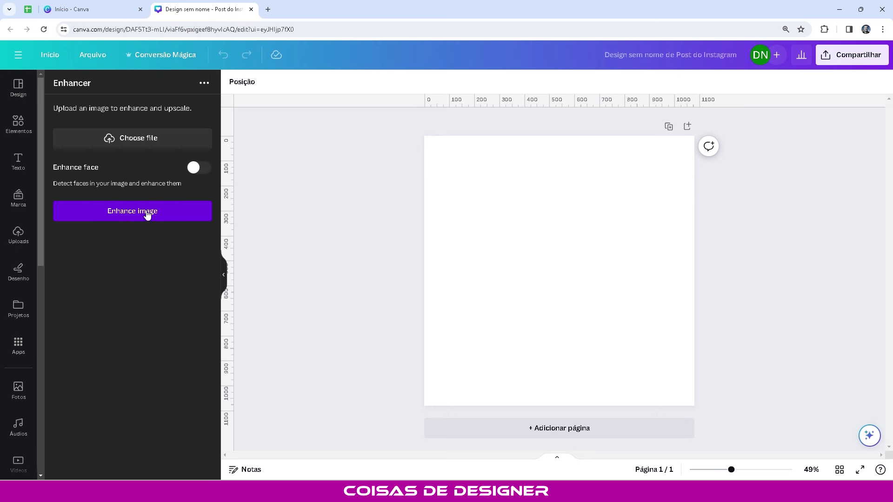
# Switch to File Explorer and compare the photos _01 original and 01 desfocada up close in the image viewer
pyautogui.click(529, 491)
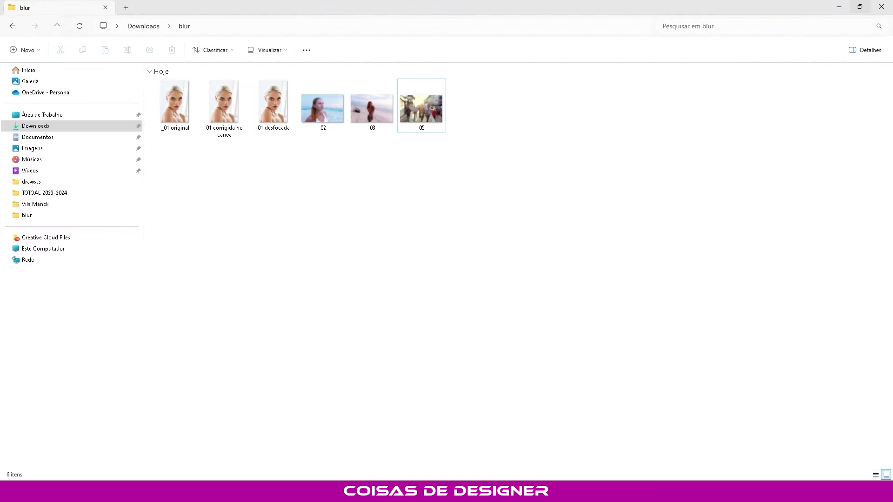
pyautogui.click(169, 113)
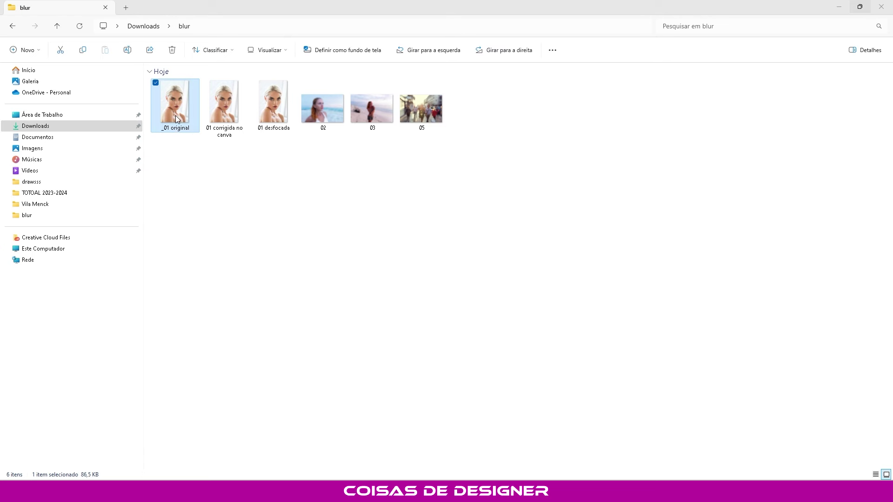
pyautogui.doubleClick(177, 119)
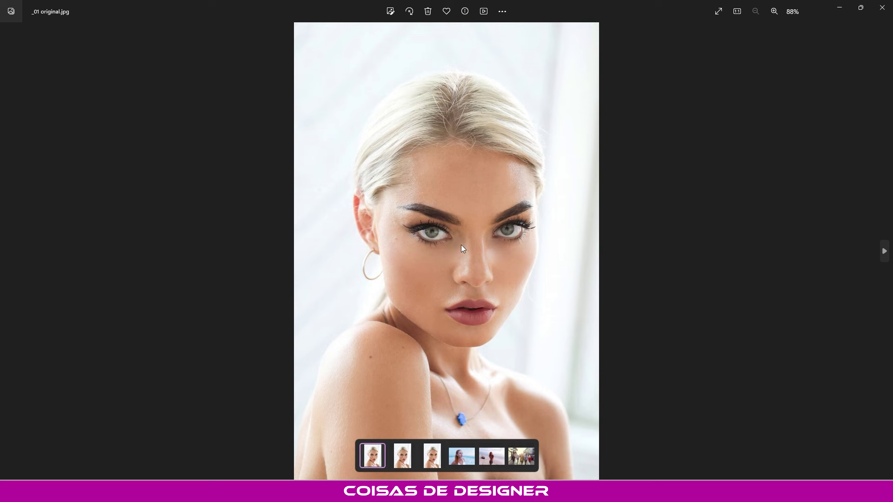
pyautogui.scroll(5, 473, 260)
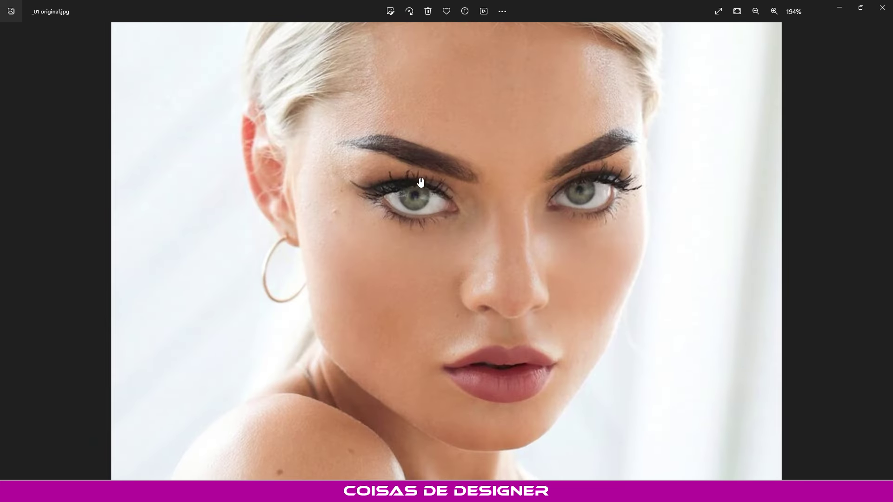
pyautogui.scroll(-5, 372, 191)
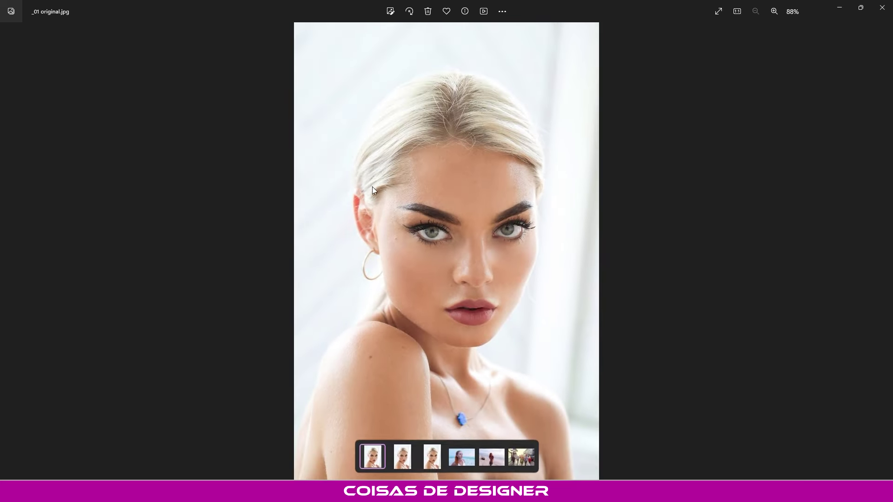
pyautogui.click(436, 458)
pyautogui.scroll(4, 488, 247)
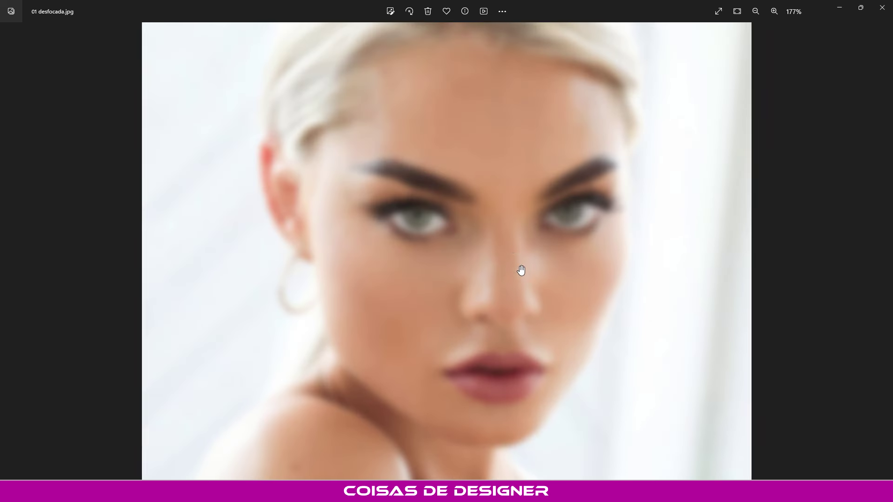
pyautogui.scroll(2, 521, 271)
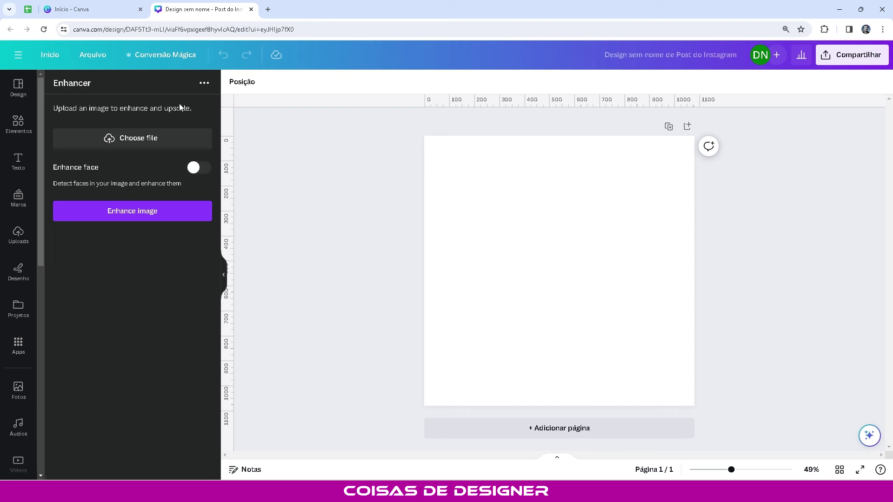
# Load the image 01 desfocada from the blur folder into Enhancer and enhance it with face enhancement left off
pyautogui.click(136, 140)
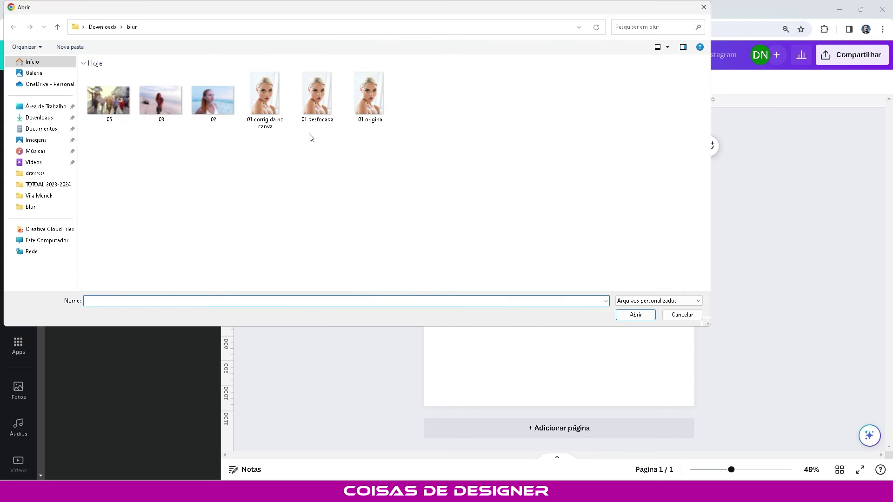
pyautogui.click(321, 112)
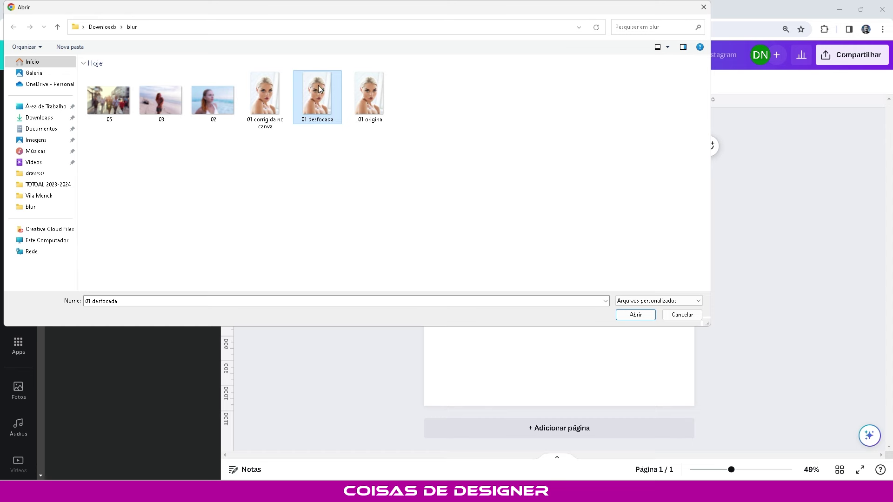
pyautogui.click(636, 315)
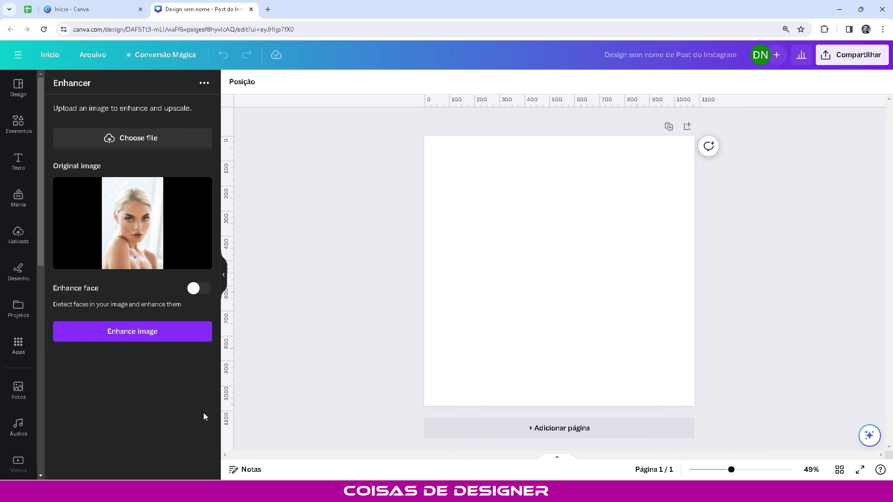
pyautogui.click(142, 338)
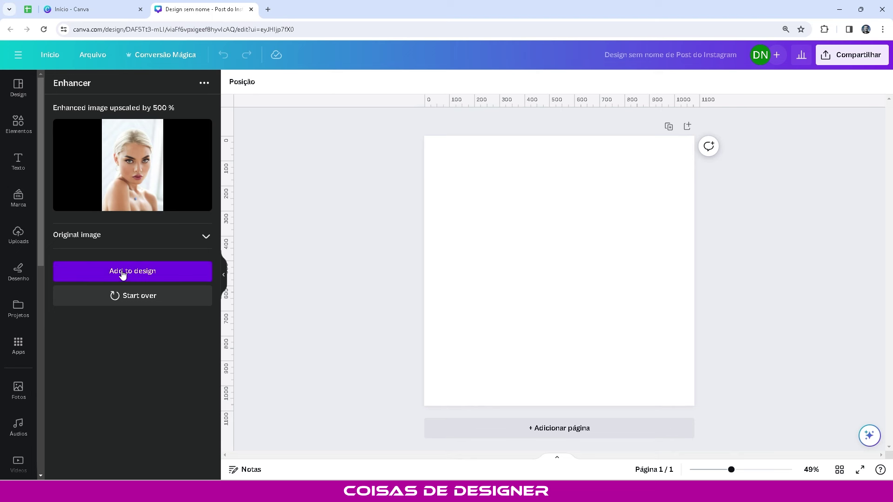
# Add the enhanced image to the design and enlarge it to cover the whole page, shifting it slightly upward
pyautogui.click(168, 274)
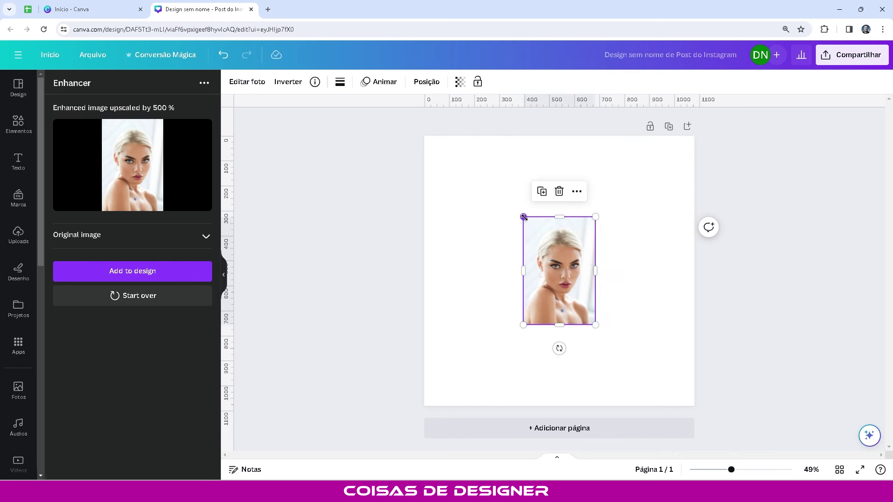
pyautogui.moveTo(523, 216); pyautogui.dragTo(381, 135)
pyautogui.moveTo(595, 325); pyautogui.dragTo(554, 310)
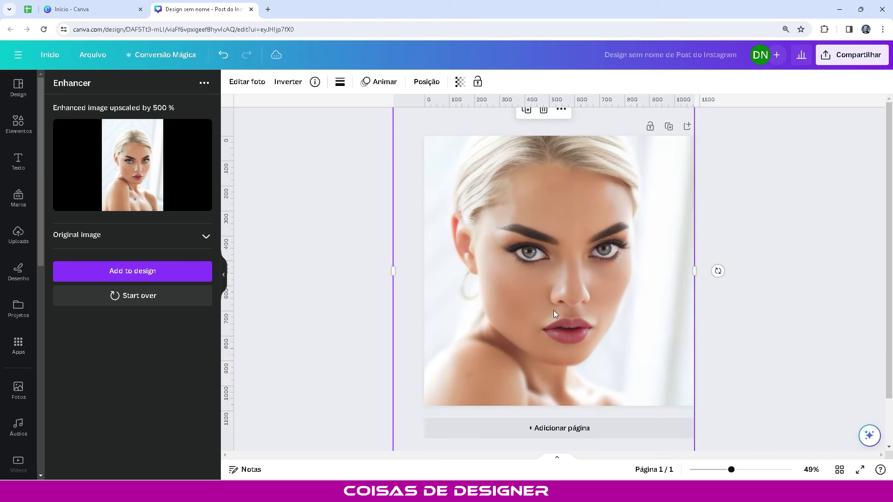
pyautogui.scroll(5, 588, 265)
pyautogui.scroll(-3, 589, 265)
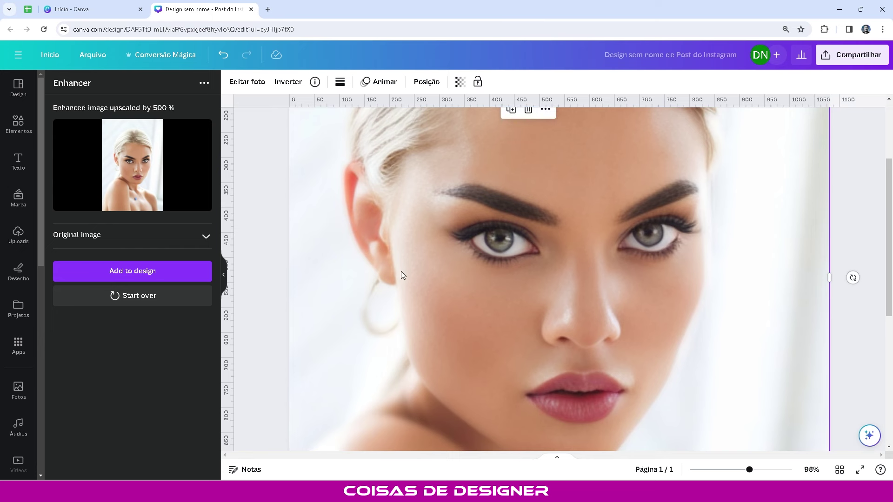
pyautogui.moveTo(401, 274); pyautogui.dragTo(398, 256)
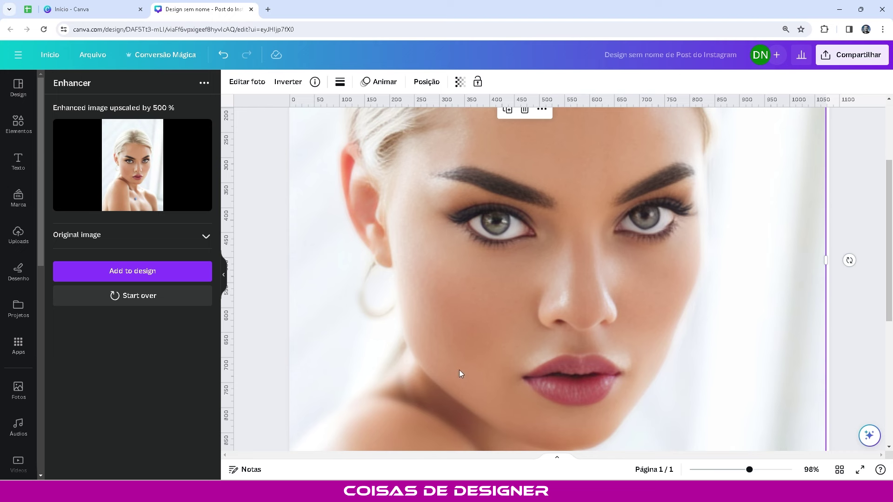
# Switch to File Explorer and look over the original, corrected and blurred photos in the blur folder
pyautogui.hotkey('alt', 'Tab')
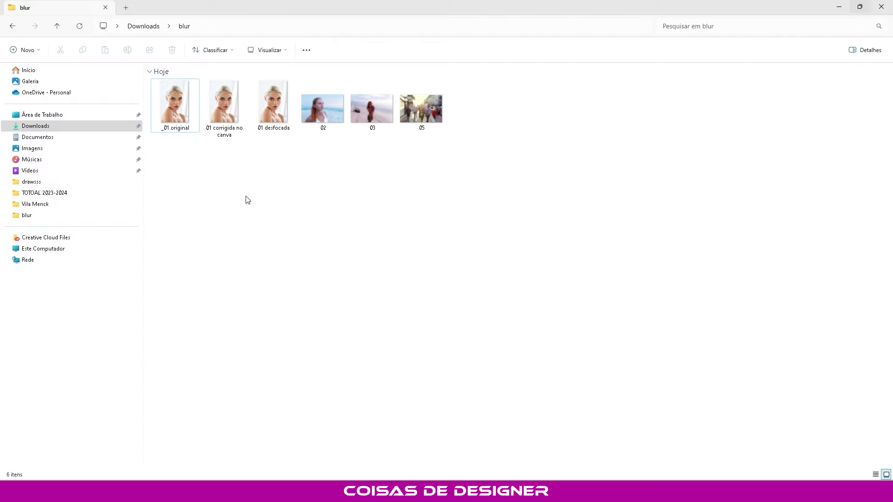
pyautogui.click(226, 97)
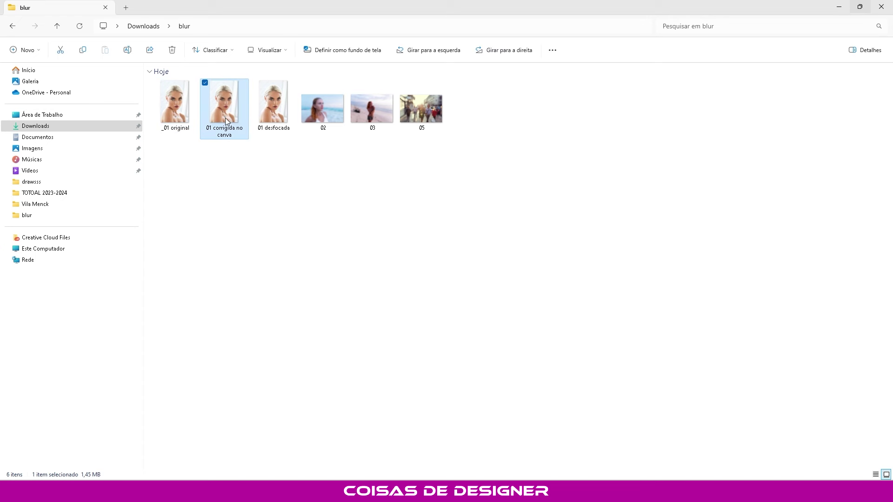
pyautogui.click(174, 118)
pyautogui.click(269, 102)
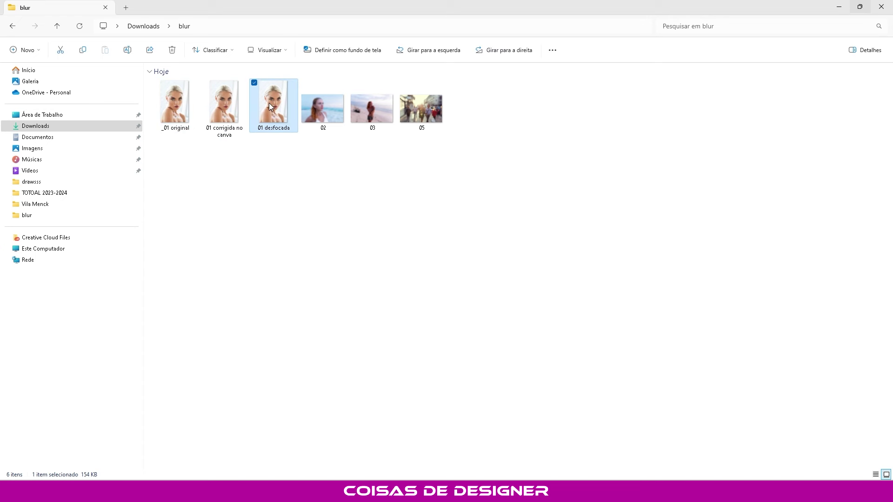
pyautogui.click(294, 231)
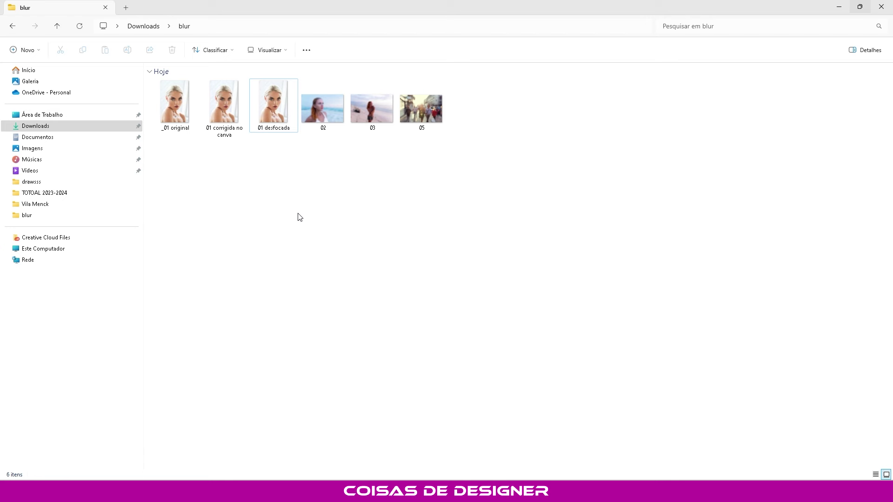
pyautogui.moveTo(325, 201); pyautogui.dragTo(465, 110)
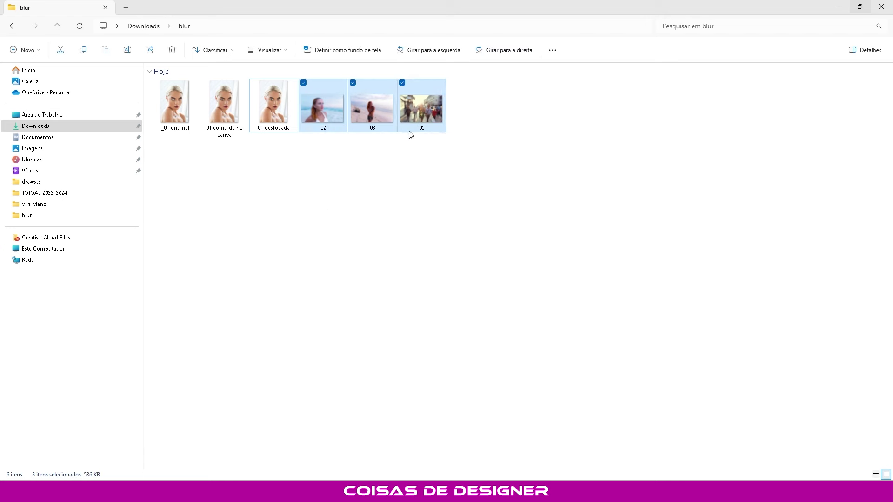
pyautogui.click(336, 237)
# Open the photo _01 original in the image viewer and examine the face and shoulder details up close
pyautogui.click(160, 130)
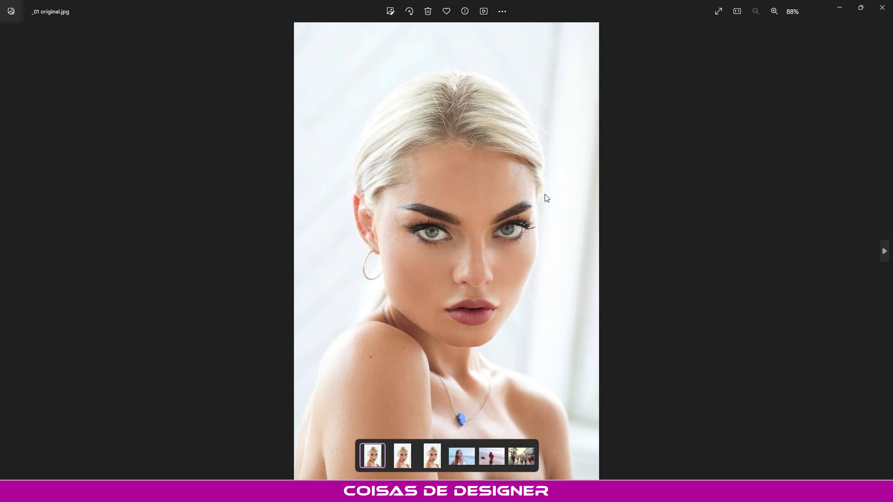
pyautogui.scroll(5, 451, 233)
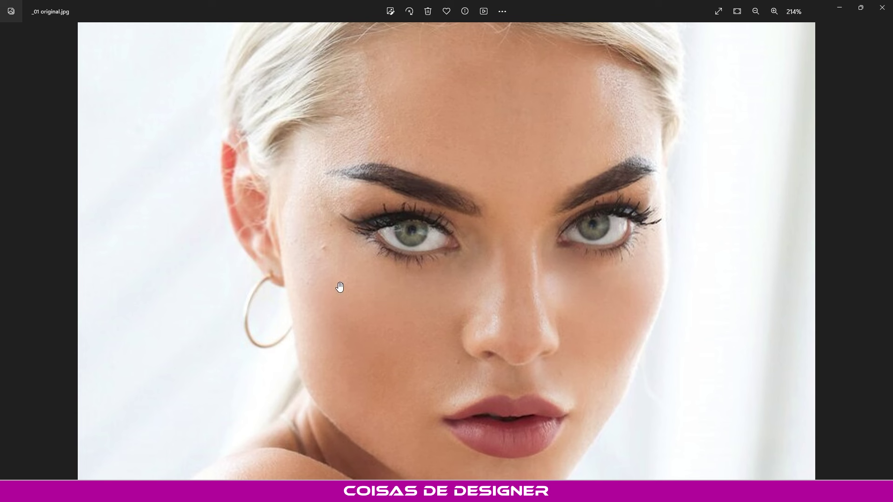
pyautogui.scroll(-3, 454, 365)
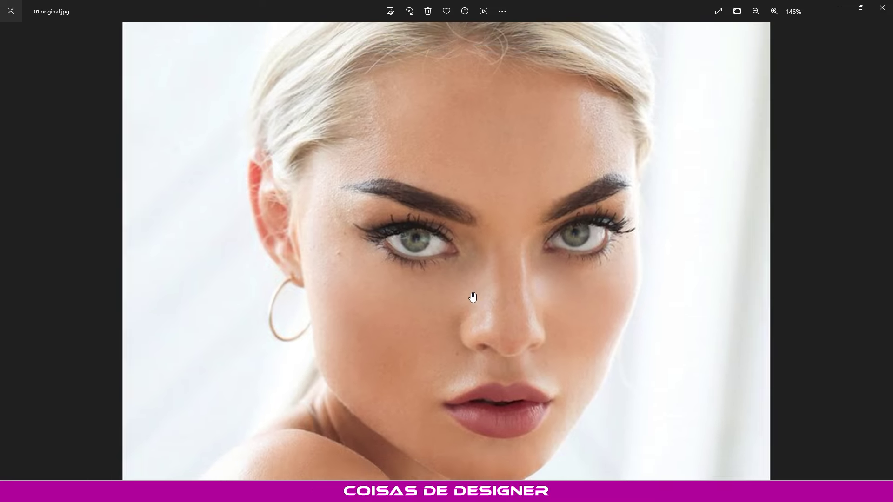
pyautogui.moveTo(534, 438); pyautogui.dragTo(498, 325)
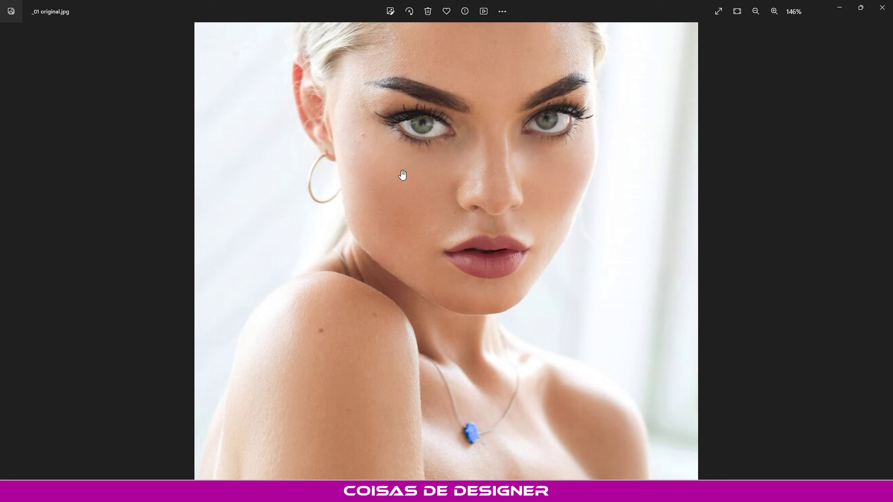
# Examine the blurred photo 01 desfocada up close, from the face down to the shoulder and necklace
pyautogui.moveTo(400, 175); pyautogui.dragTo(405, 340)
pyautogui.doubleClick(378, 182)
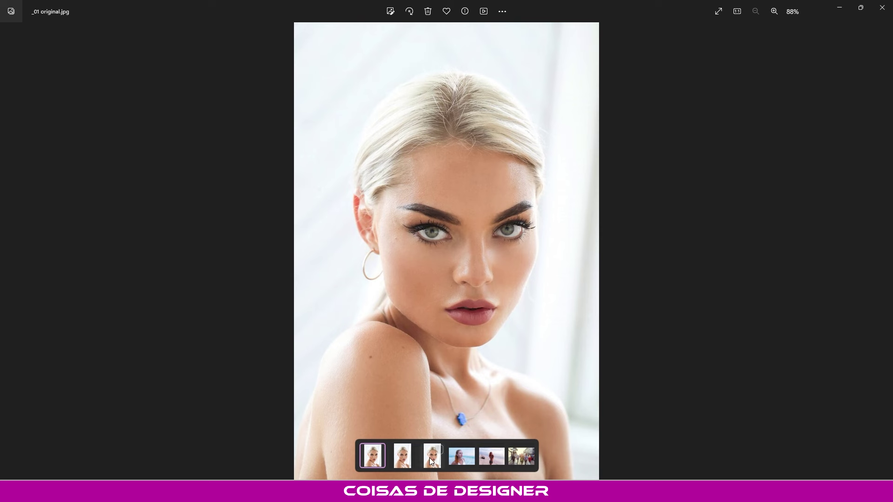
pyautogui.click(432, 456)
pyautogui.scroll(4, 451, 273)
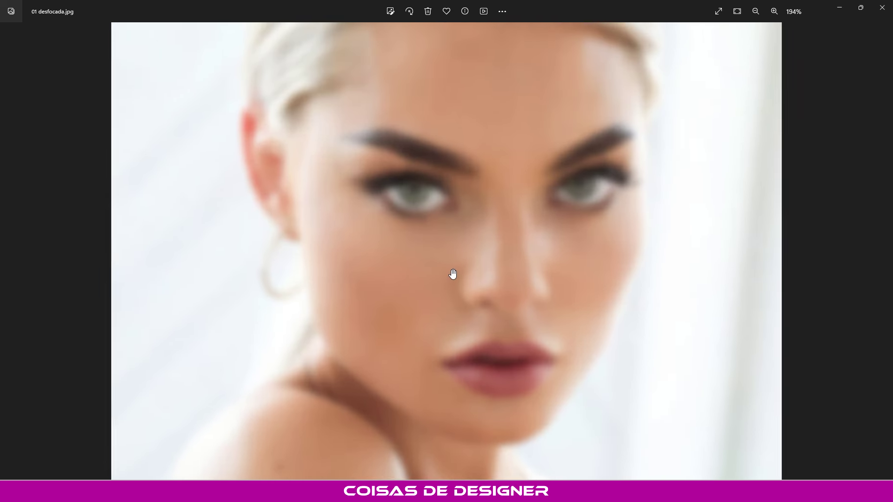
pyautogui.scroll(1, 453, 274)
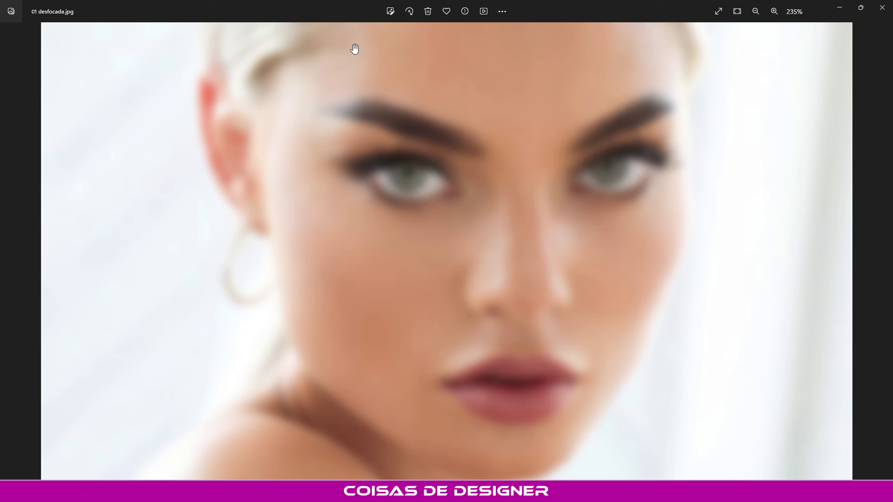
pyautogui.scroll(-4, 479, 261)
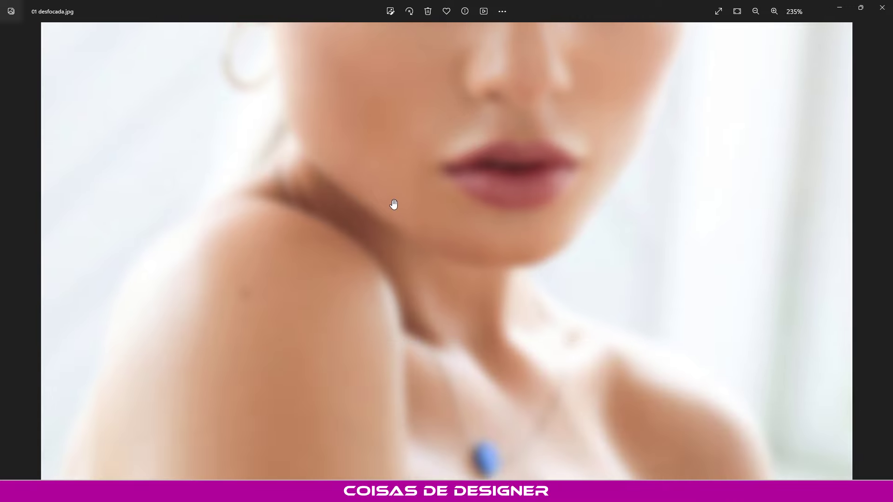
pyautogui.scroll(-2, 402, 368)
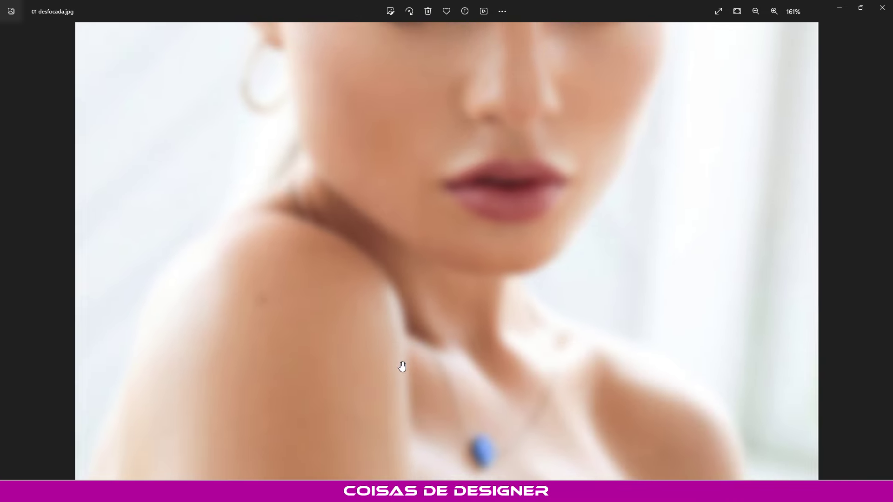
pyautogui.scroll(-3, 402, 367)
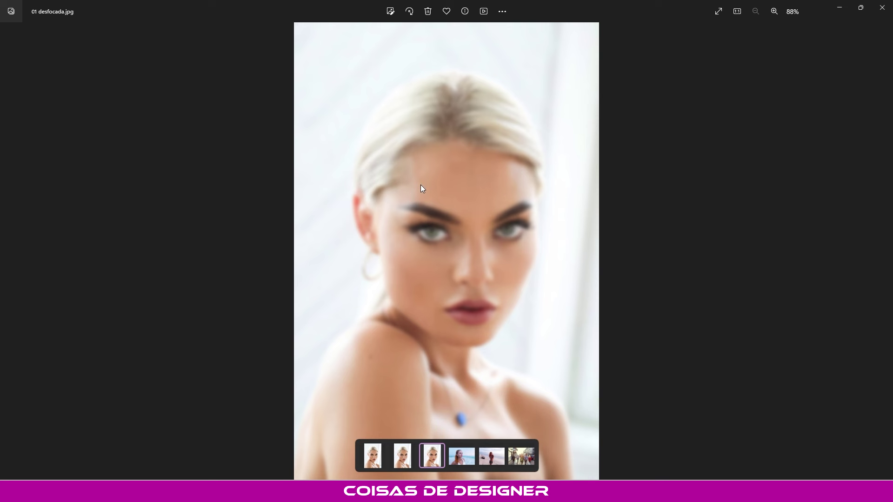
pyautogui.scroll(3, 489, 279)
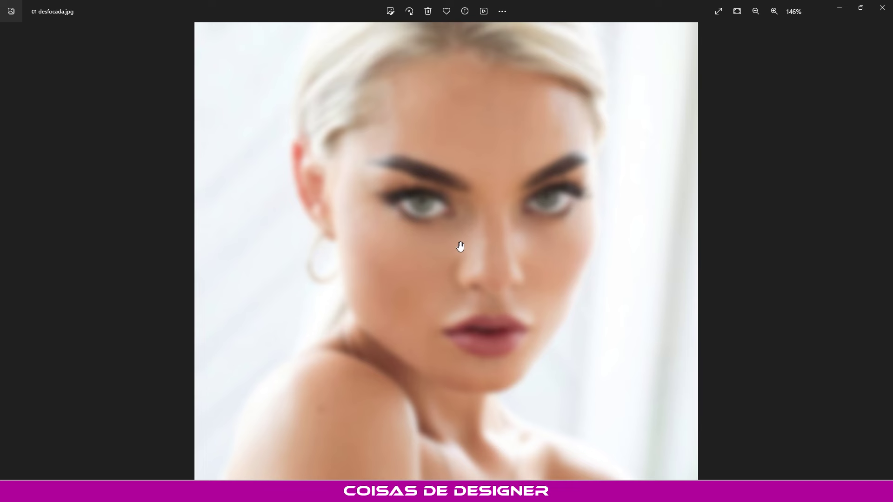
pyautogui.scroll(-3, 458, 223)
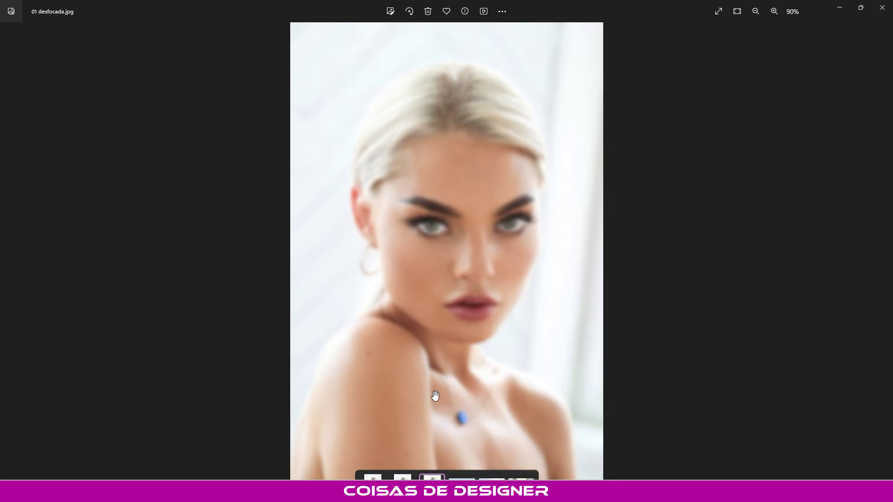
# Open the photo 01 corrigida no canva and examine the hair, eyes, lips and shoulder up close
pyautogui.click(402, 460)
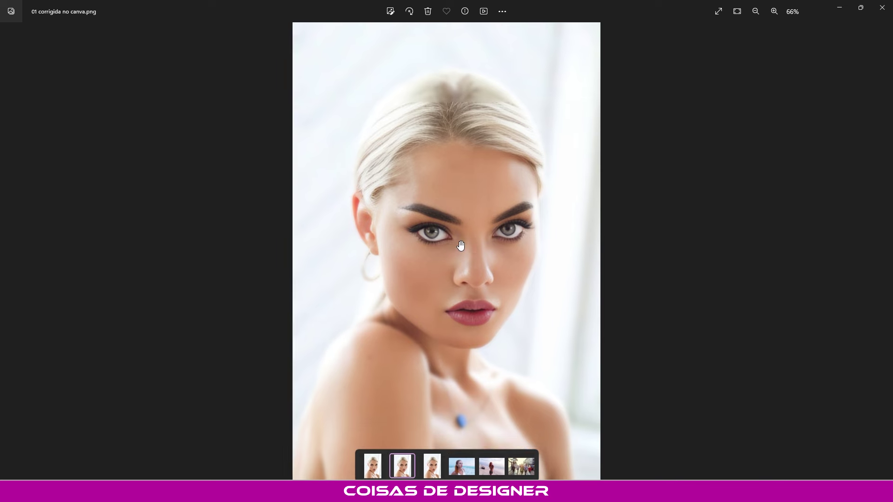
pyautogui.scroll(5, 464, 255)
pyautogui.scroll(-1, 464, 259)
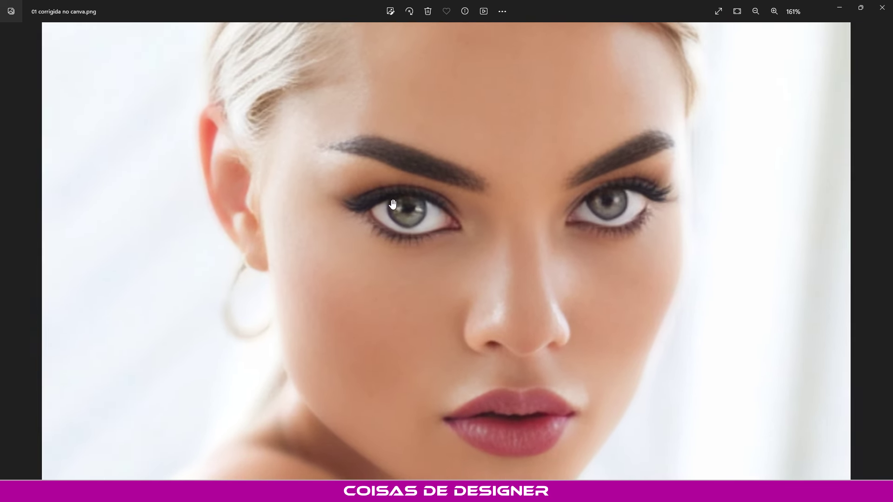
pyautogui.moveTo(562, 315); pyautogui.dragTo(507, 196)
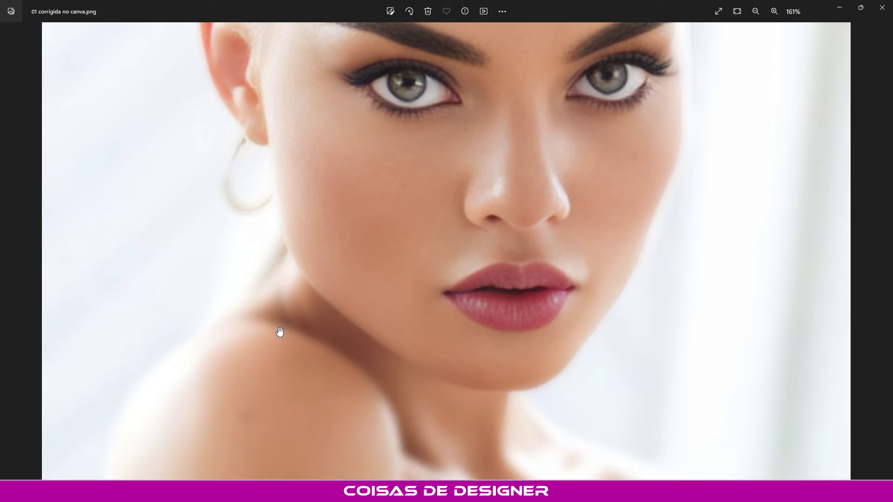
pyautogui.moveTo(512, 270); pyautogui.dragTo(496, 420)
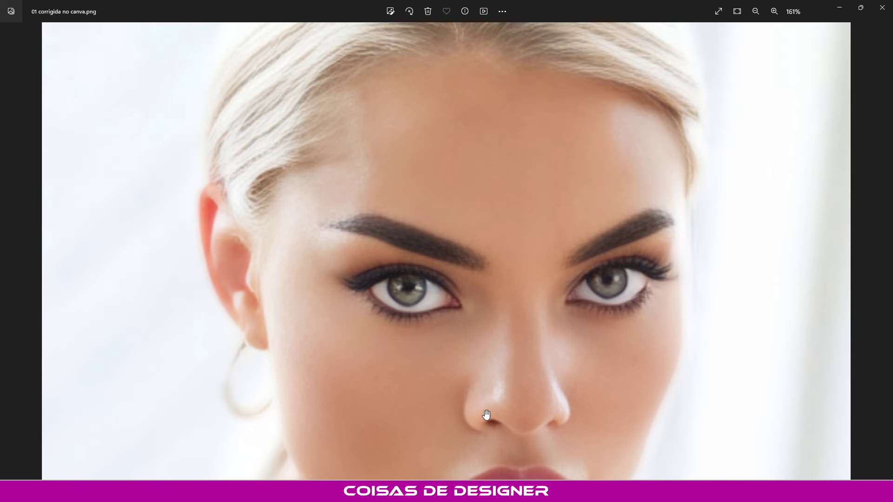
pyautogui.scroll(-3, 349, 171)
pyautogui.scroll(-2, 350, 170)
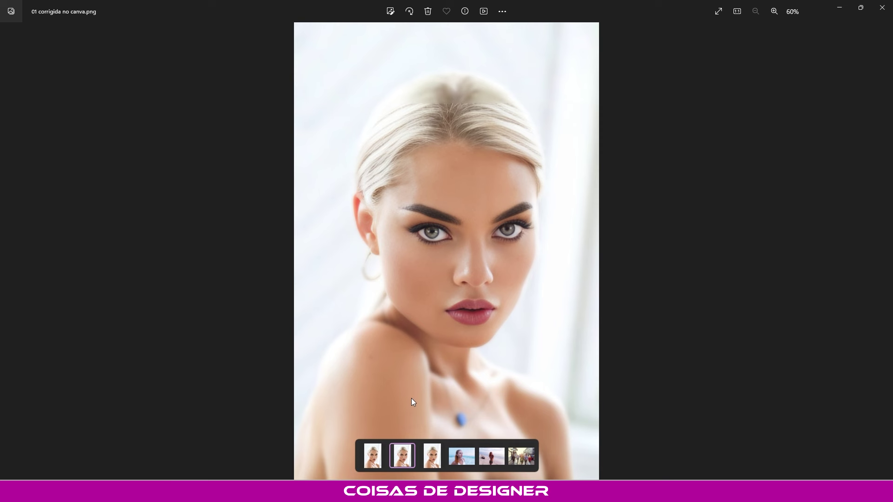
# Alternate between 01 desfocada and 01 corrigida no canva to compare the blurred and corrected versions
pyautogui.press('Right')
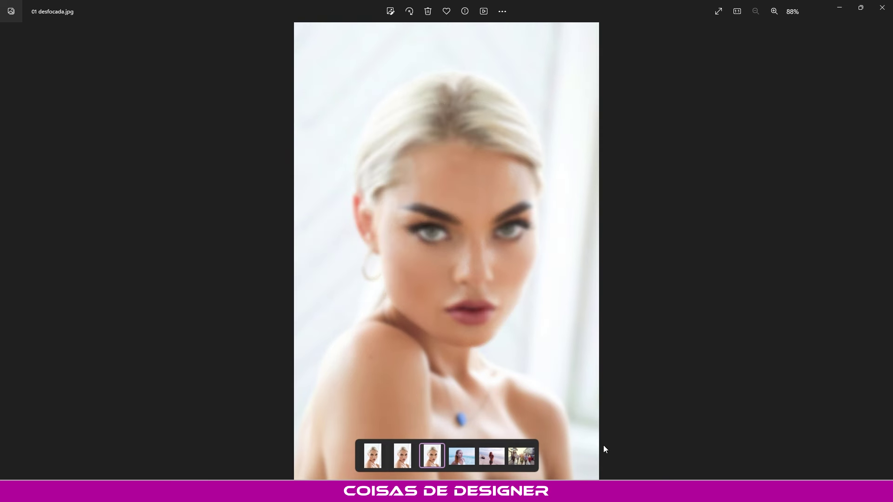
pyautogui.press('Left')
pyautogui.press('Right')
pyautogui.press('Left')
pyautogui.press('Right')
pyautogui.press('Left')
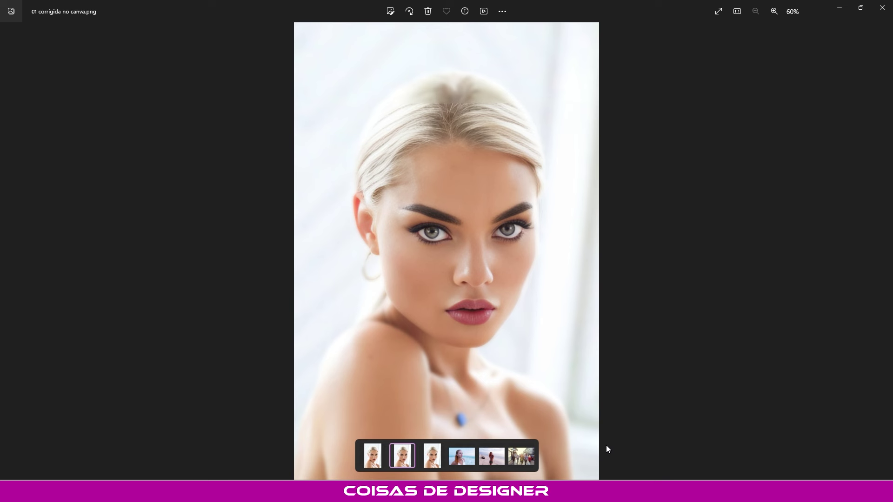
pyautogui.press('Right')
pyautogui.press('Left')
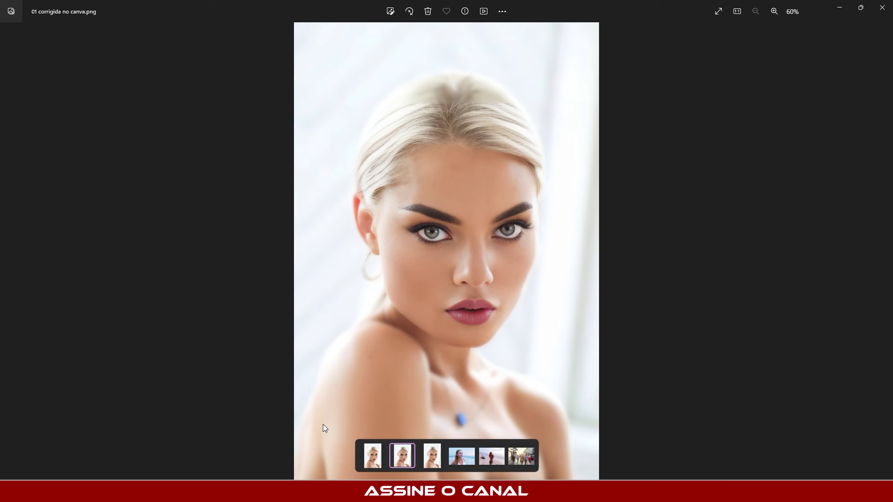
# Alternate between _01 original and 01 corrigida no canva to compare them, finishing on the blurred 01 desfocada
pyautogui.press('Left')
pyautogui.press('Right')
pyautogui.press('Left')
pyautogui.press('Right')
pyautogui.press('Left')
pyautogui.press('Right')
pyautogui.press('Left')
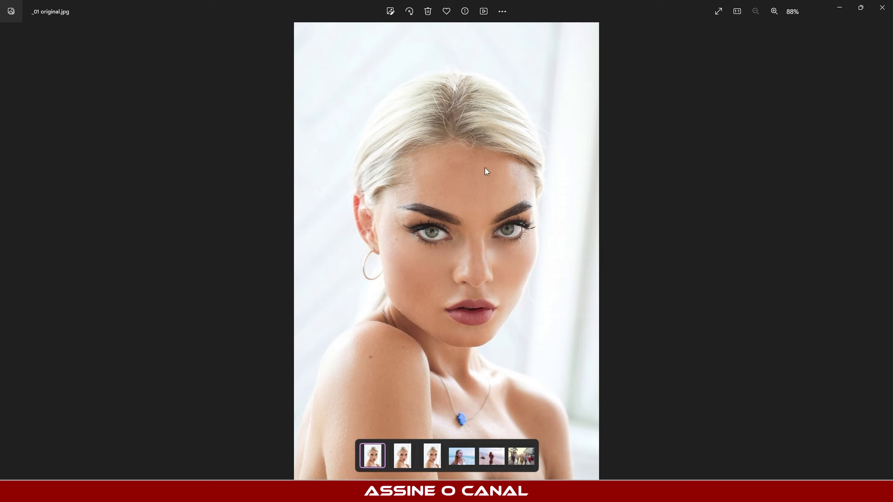
pyautogui.press('Right')
pyautogui.press('Right')
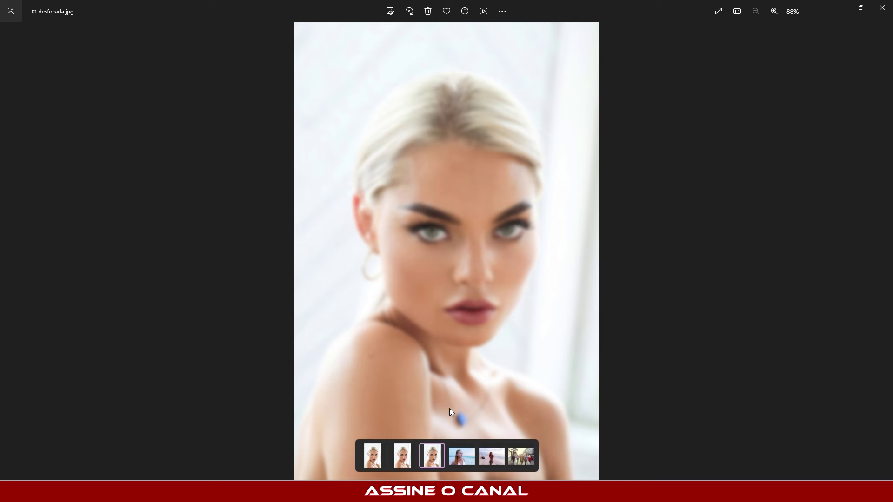
# Examine the blurred street photo 05 and the beach photo 03 up close, and close the image viewer
pyautogui.click(522, 462)
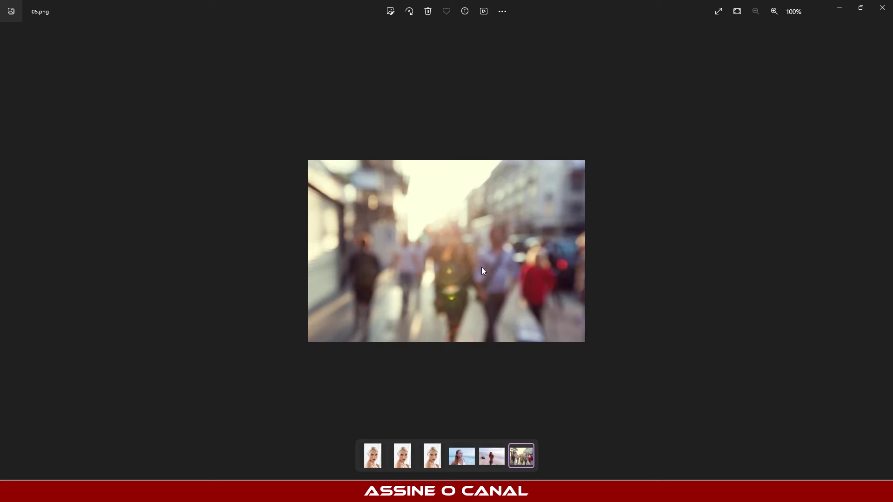
pyautogui.scroll(5, 488, 243)
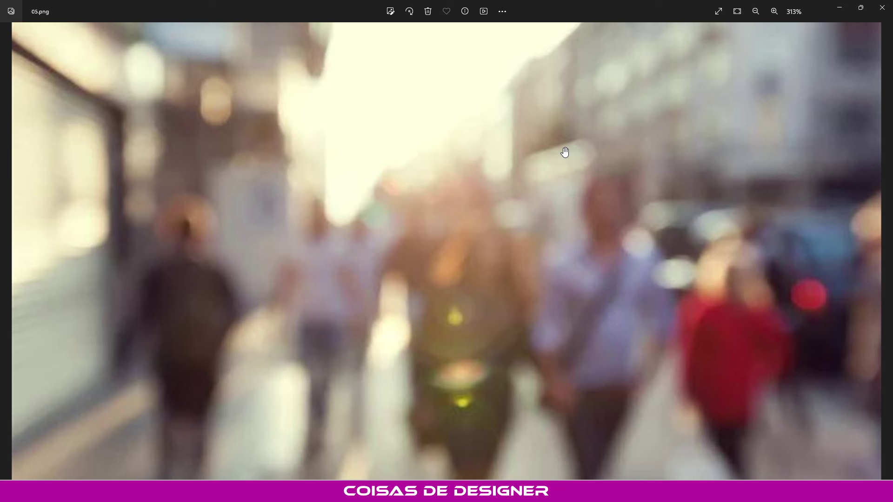
pyautogui.scroll(-5, 499, 163)
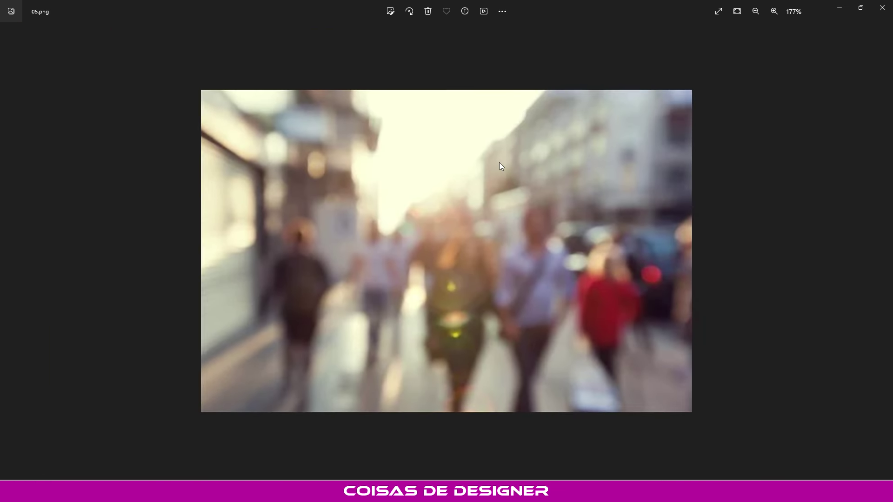
pyautogui.press('Left')
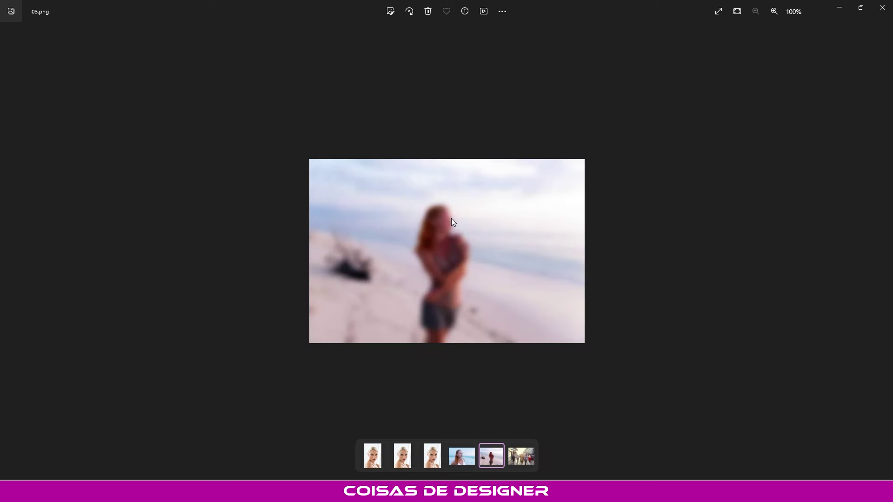
pyautogui.scroll(8, 453, 221)
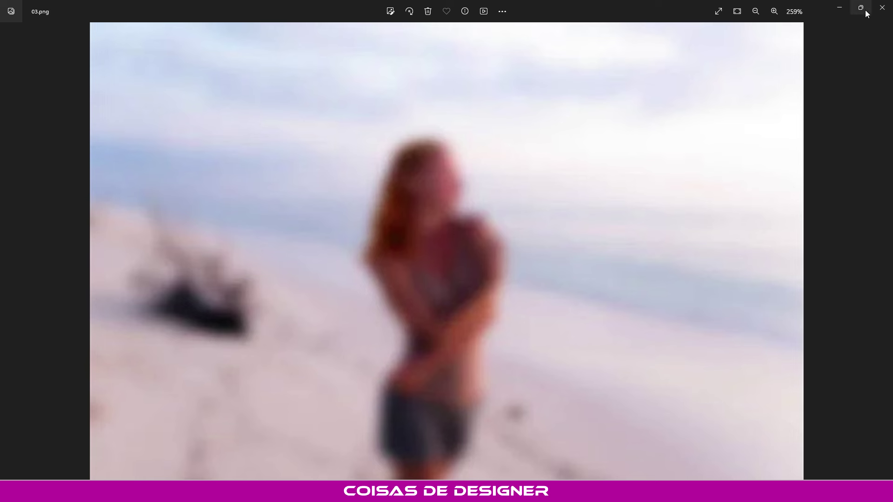
pyautogui.click(880, 13)
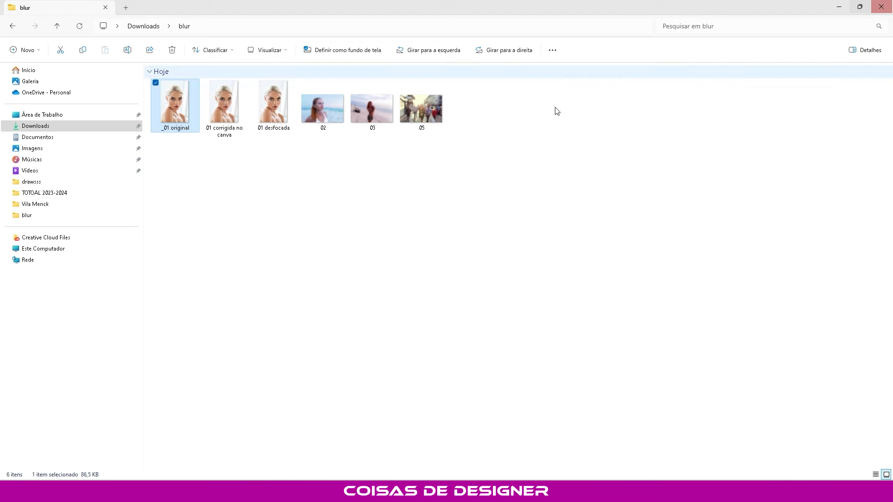
# Open photo 02 from the blur folder, examine the blurred face up close, and return to Canva
pyautogui.click(368, 282)
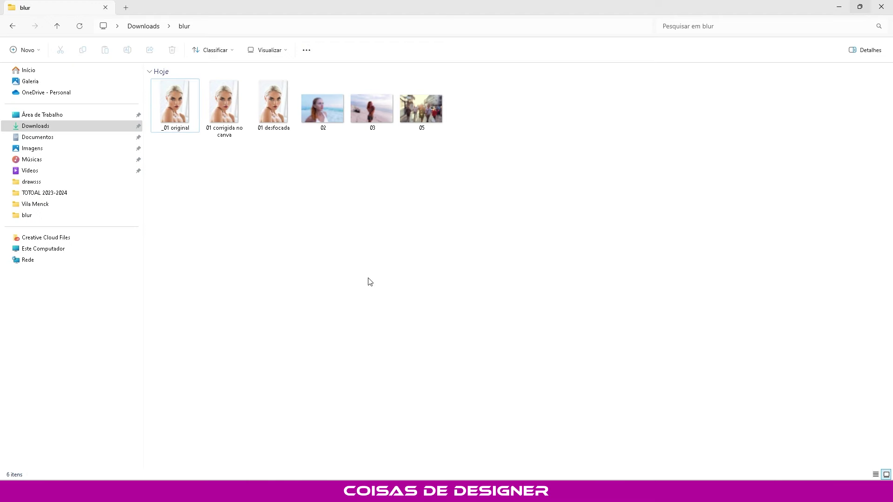
pyautogui.doubleClick(326, 119)
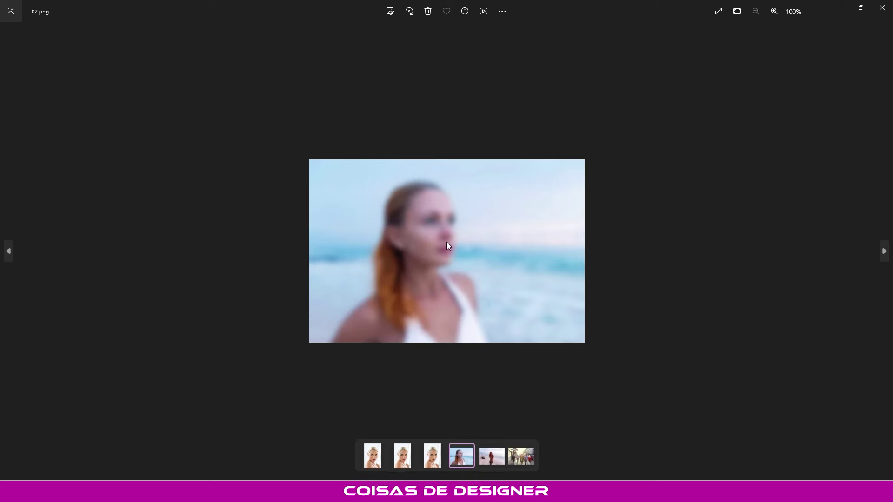
pyautogui.scroll(3, 447, 242)
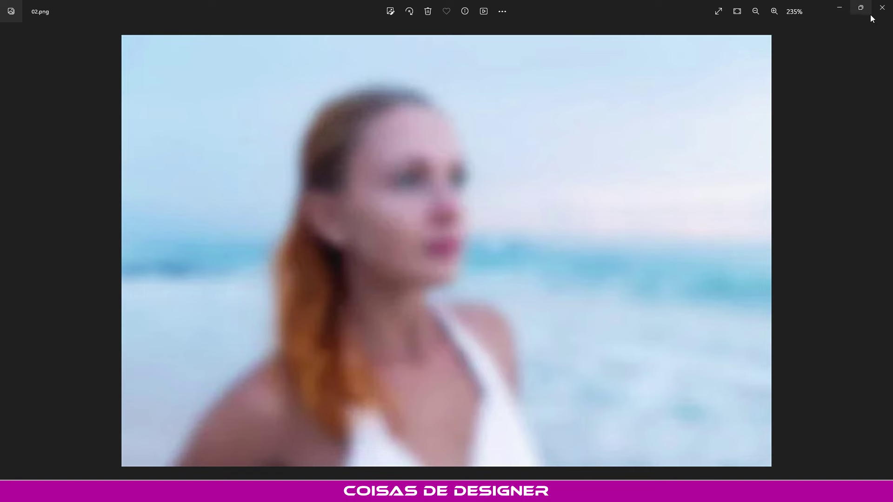
pyautogui.click(882, 7)
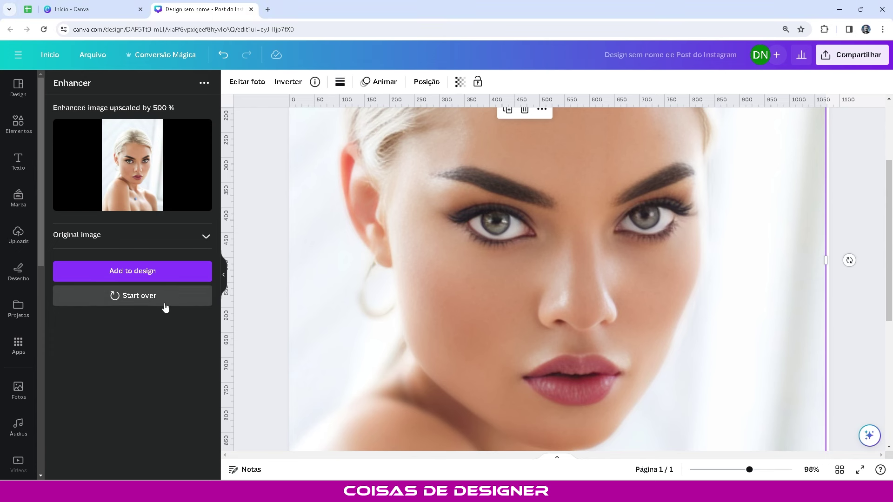
# Start over in Enhancer and delete the enhanced portrait from the page
pyautogui.click(141, 301)
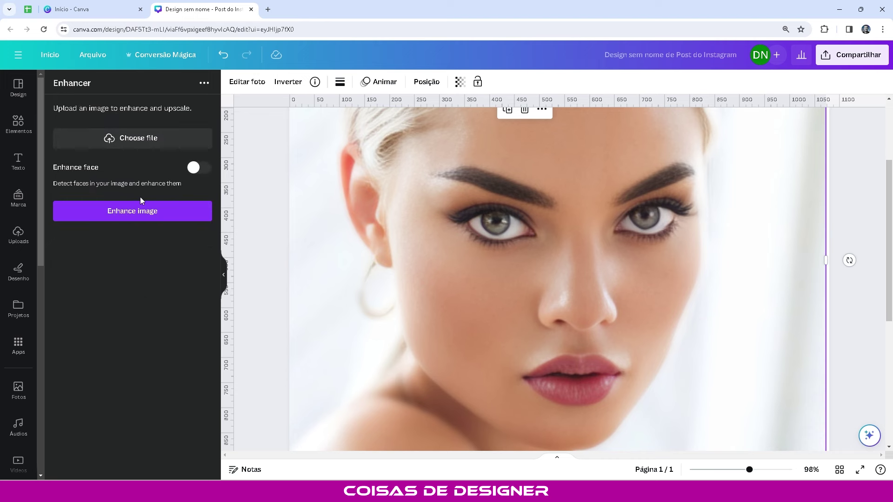
pyautogui.press('Delete')
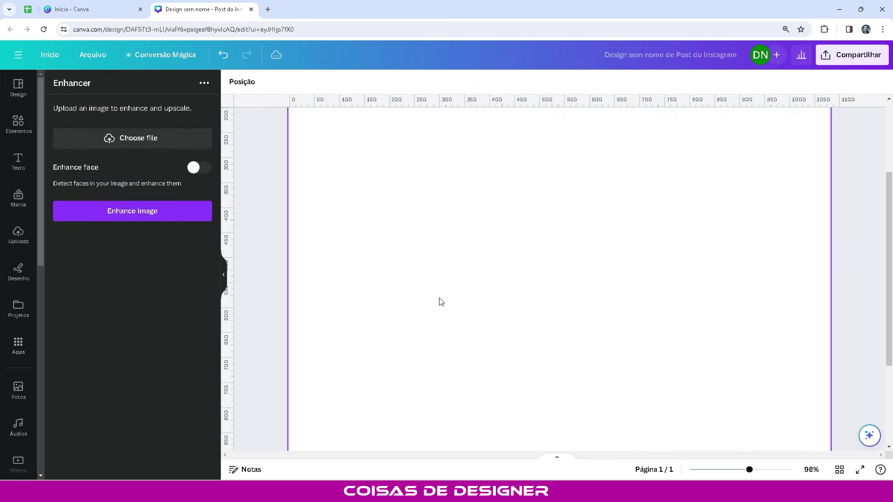
pyautogui.hotkey('ctrl', 'alt', '0')
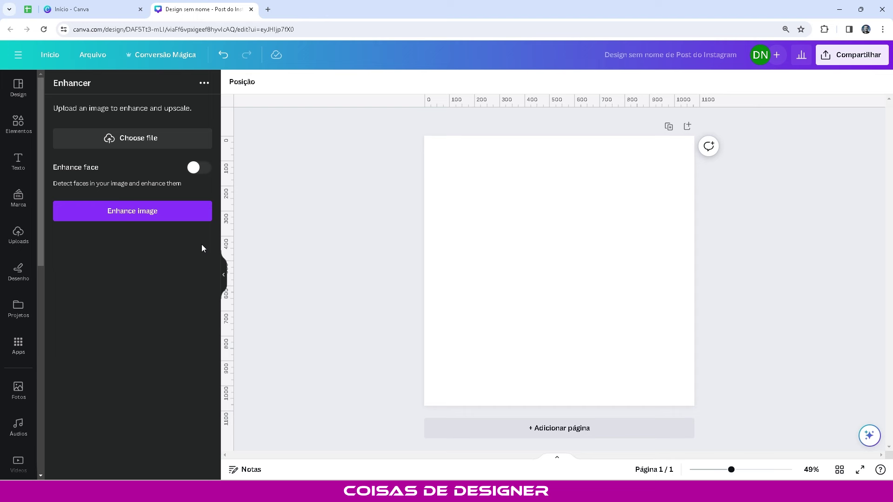
# Enhance the image 02 from the blur folder with face enhancement left off and add the result to the design
pyautogui.click(146, 146)
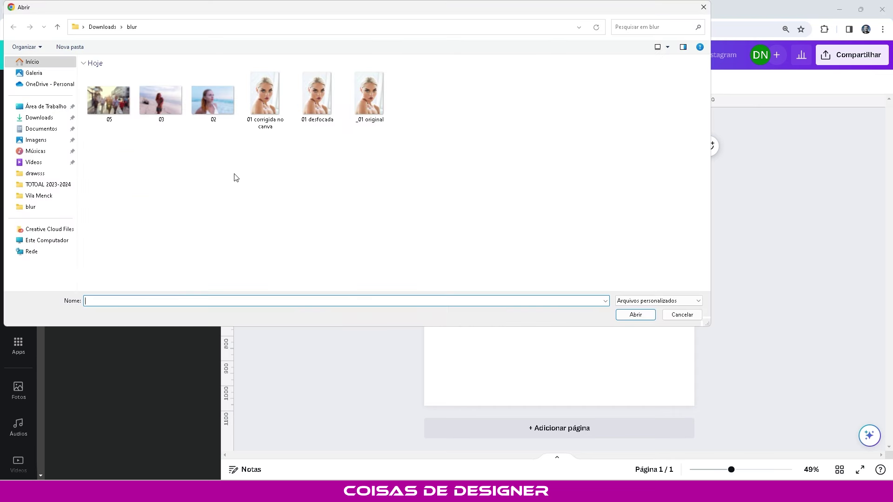
pyautogui.click(211, 102)
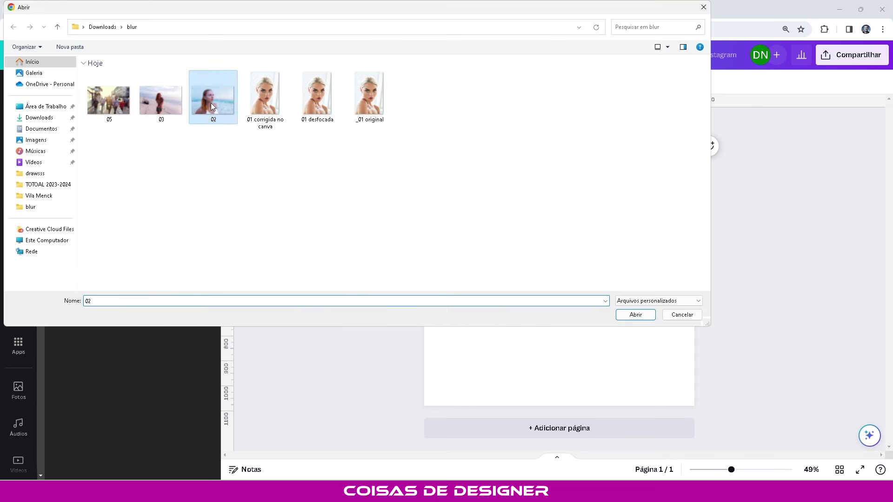
pyautogui.click(633, 315)
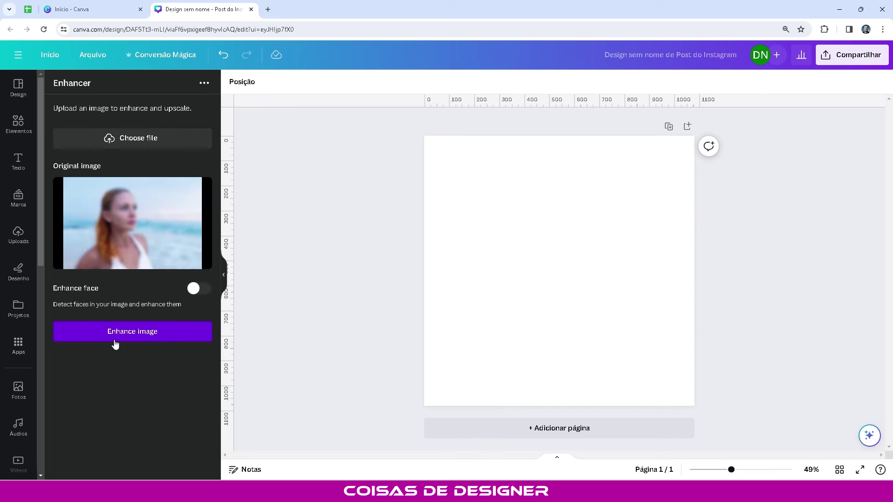
pyautogui.click(170, 338)
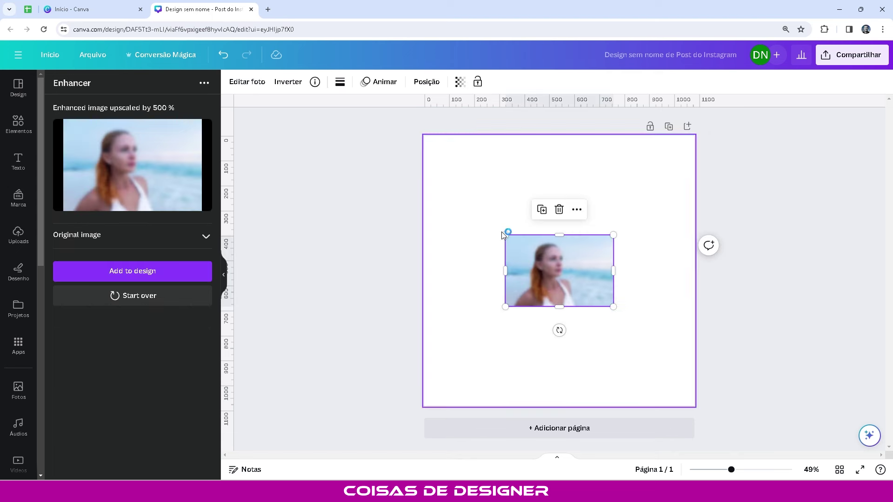
# Enlarge the enhanced photo until it covers the page, position the face in view to examine it, and delete the photo
pyautogui.moveTo(504, 235); pyautogui.dragTo(374, 238)
pyautogui.click(605, 307)
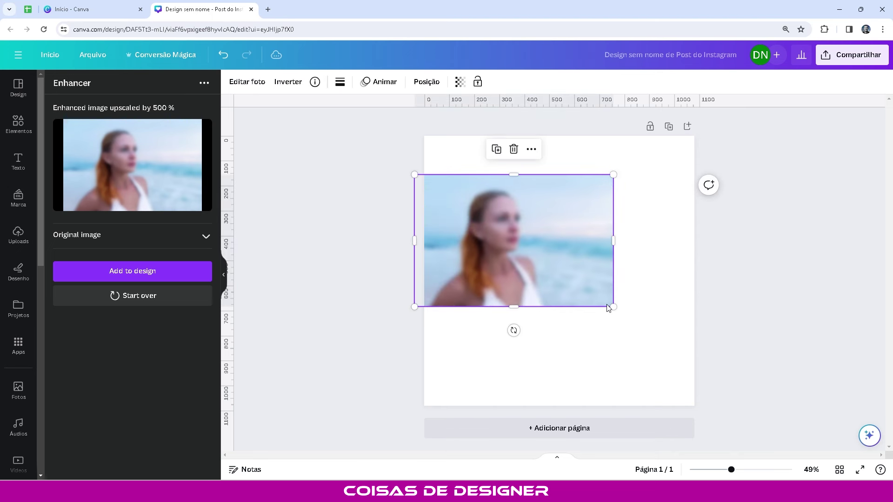
pyautogui.moveTo(612, 307); pyautogui.dragTo(861, 442)
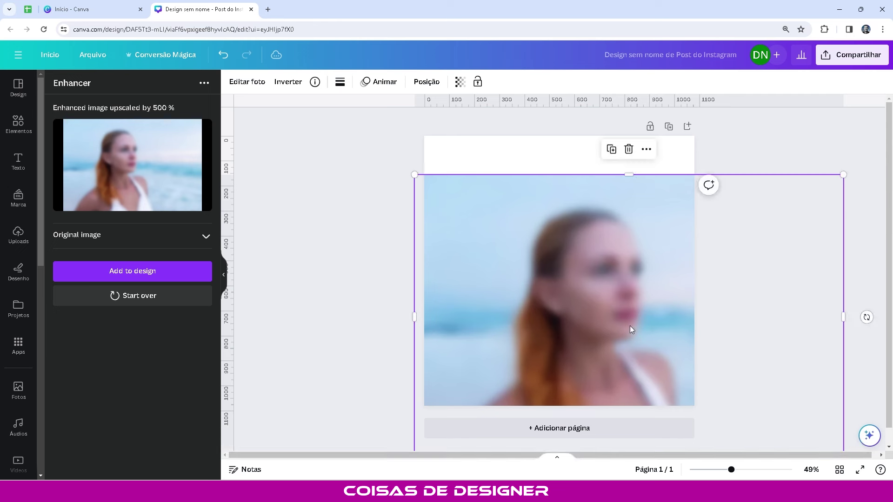
pyautogui.moveTo(630, 326); pyautogui.dragTo(478, 155)
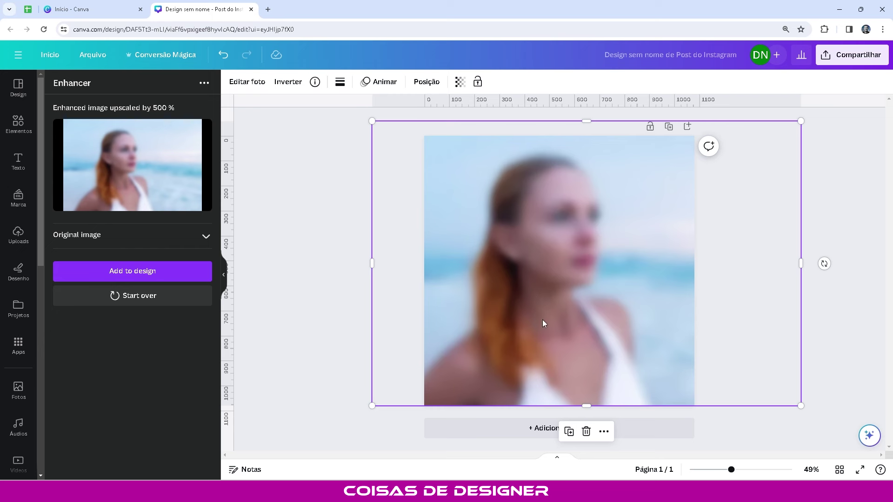
pyautogui.press('Delete')
# Start over in Enhancer, enhance image 02 from the blur folder with face enhancement on, and add the result to the design
pyautogui.click(147, 300)
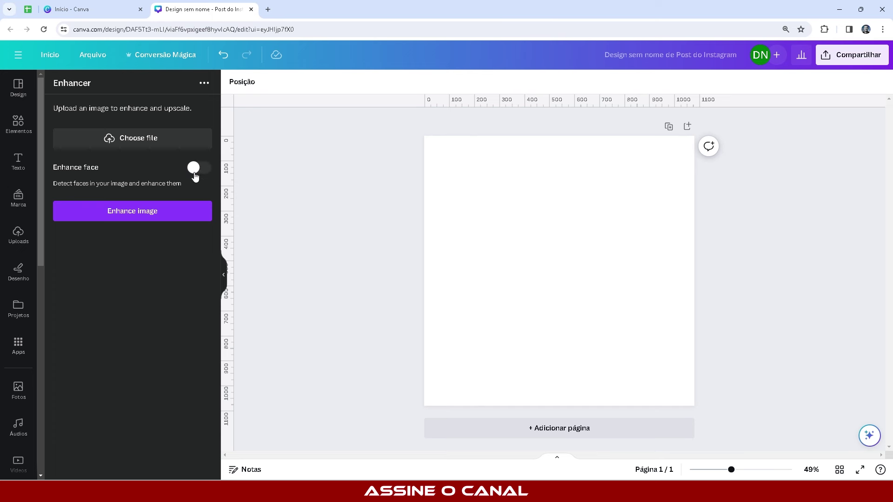
pyautogui.click(149, 137)
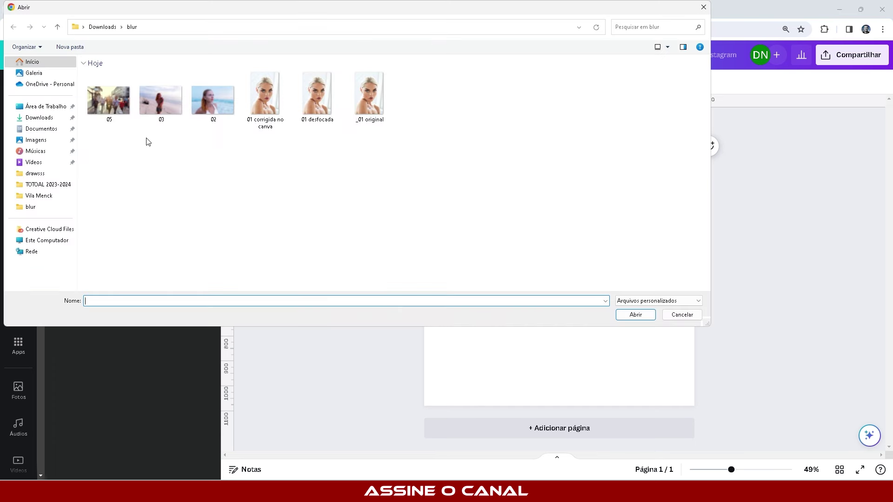
pyautogui.click(231, 106)
pyautogui.click(636, 314)
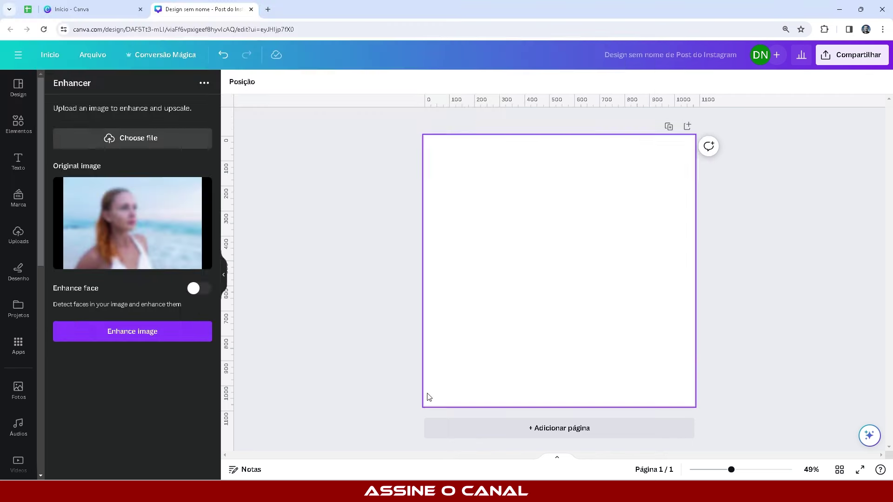
pyautogui.click(197, 292)
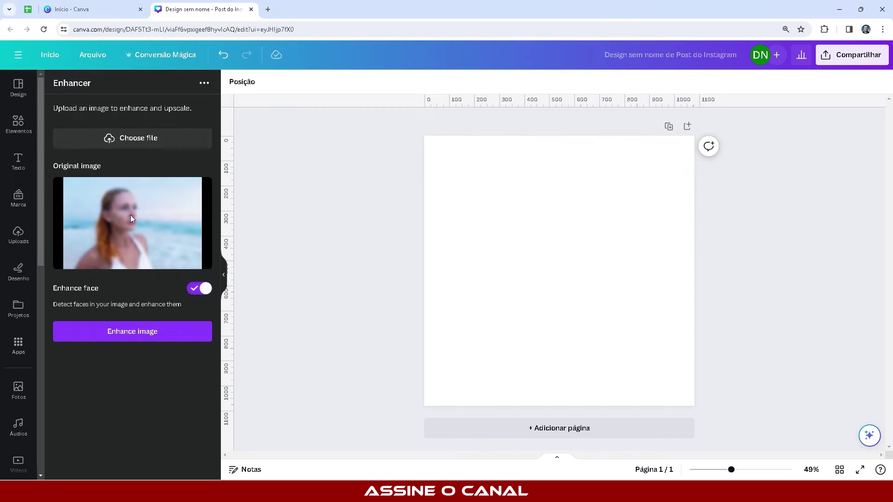
pyautogui.click(140, 336)
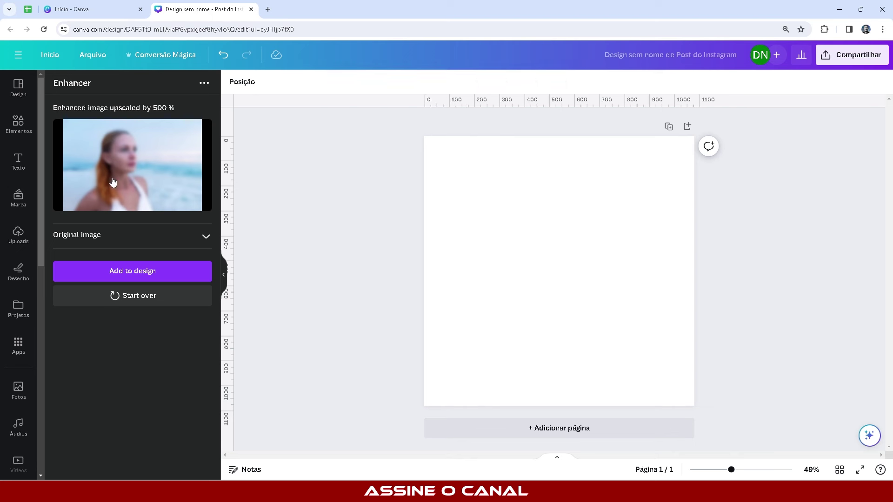
pyautogui.click(113, 182)
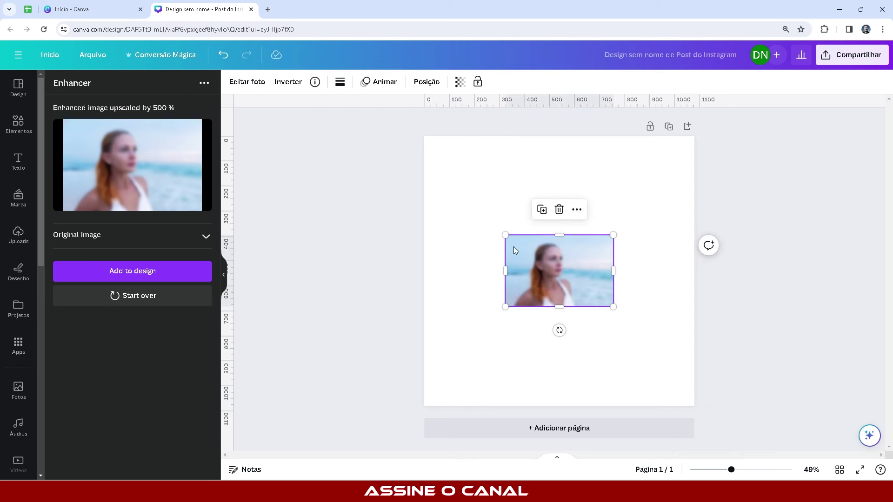
# Enlarge the face-enhanced photo beyond the page edges, centre the face to examine it, and remove the photo from the page
pyautogui.moveTo(505, 234); pyautogui.dragTo(259, 79)
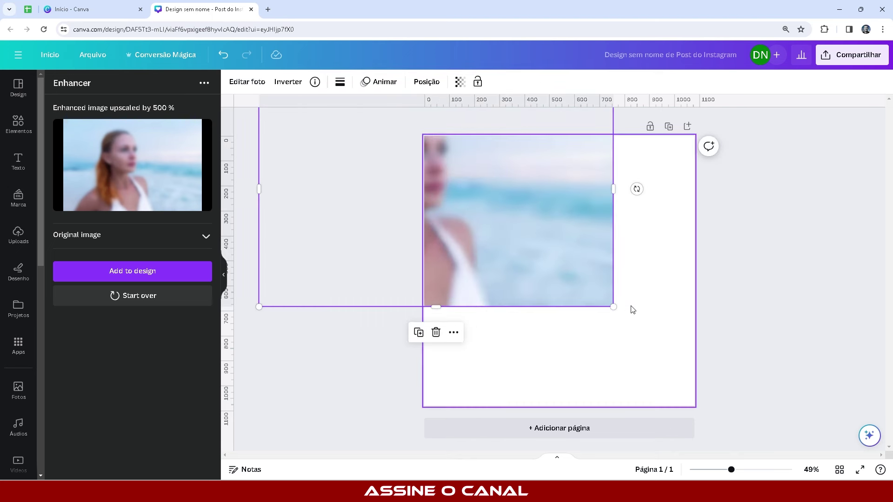
pyautogui.moveTo(613, 307); pyautogui.dragTo(818, 443)
pyautogui.moveTo(521, 238); pyautogui.dragTo(597, 273)
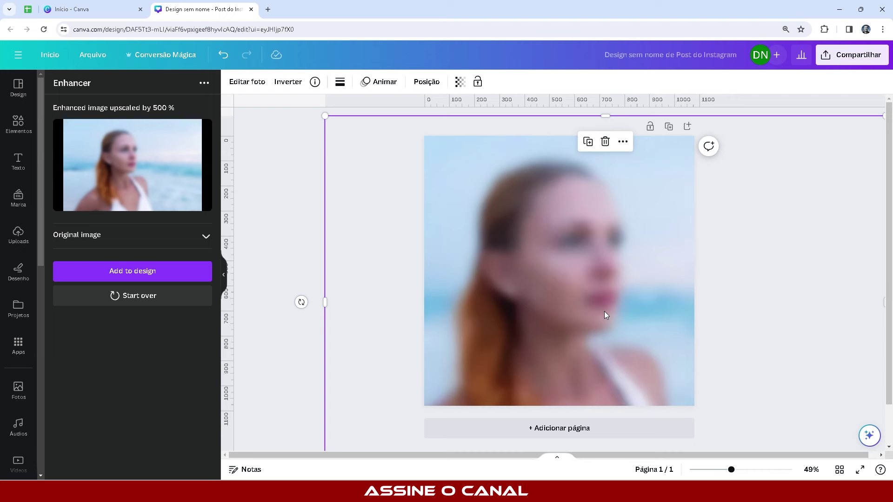
pyautogui.press('Delete')
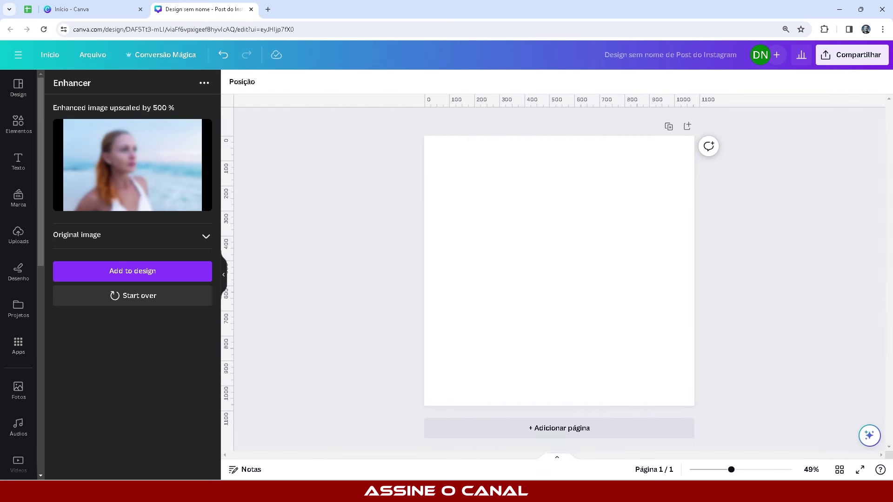
# Switch to the blur folder, open 01 desfocada in the image viewer, and compare it with 01 corrigida no canva and _01 original
pyautogui.hotkey('alt', 'Tab')
pyautogui.click(267, 108)
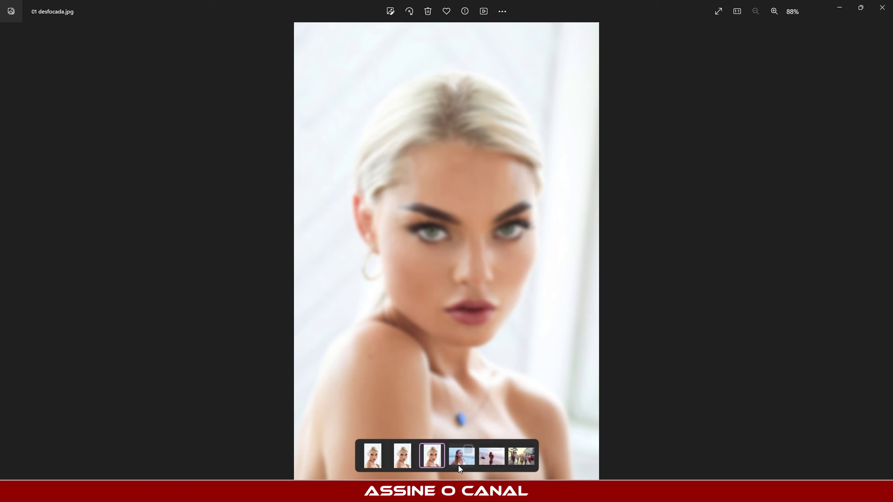
pyautogui.click(400, 464)
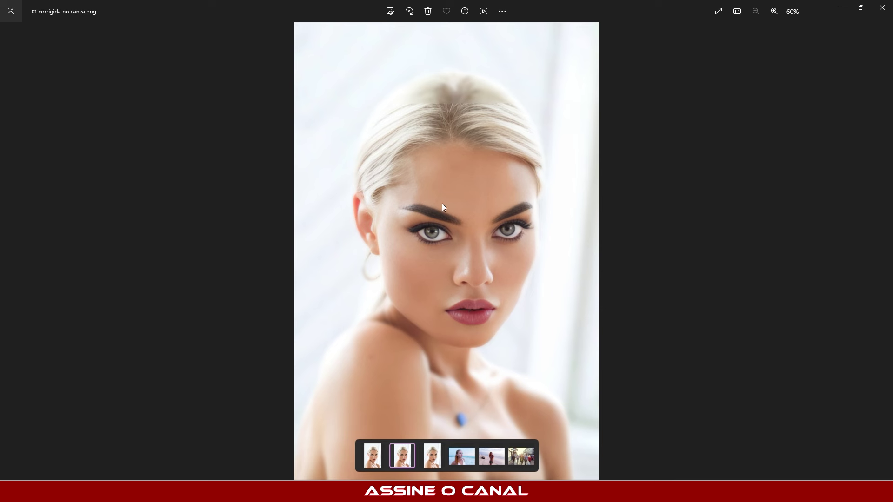
pyautogui.click(373, 462)
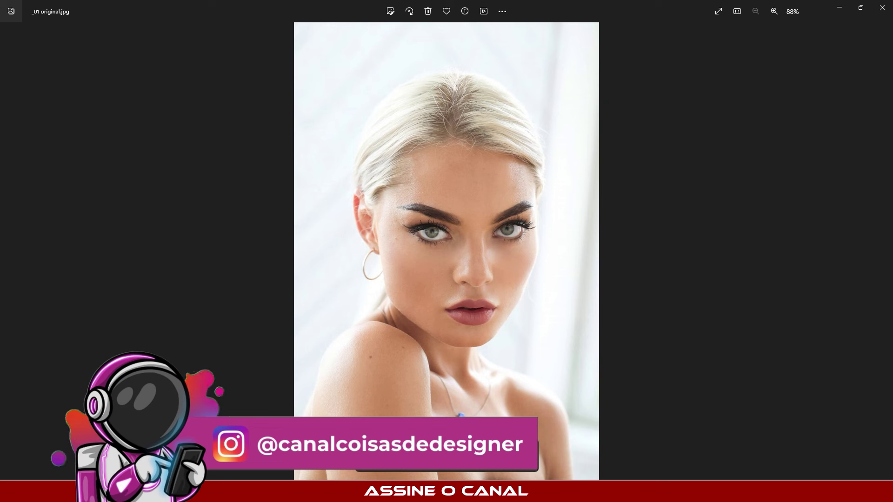
pyautogui.press('Right')
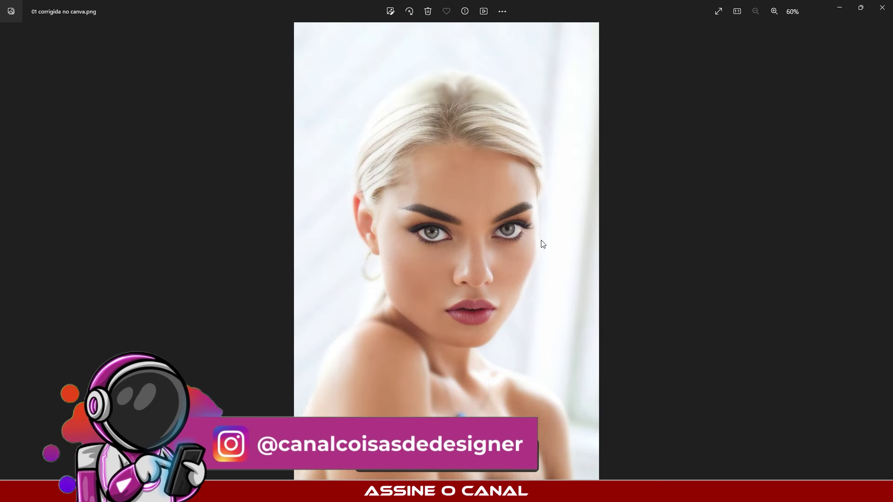